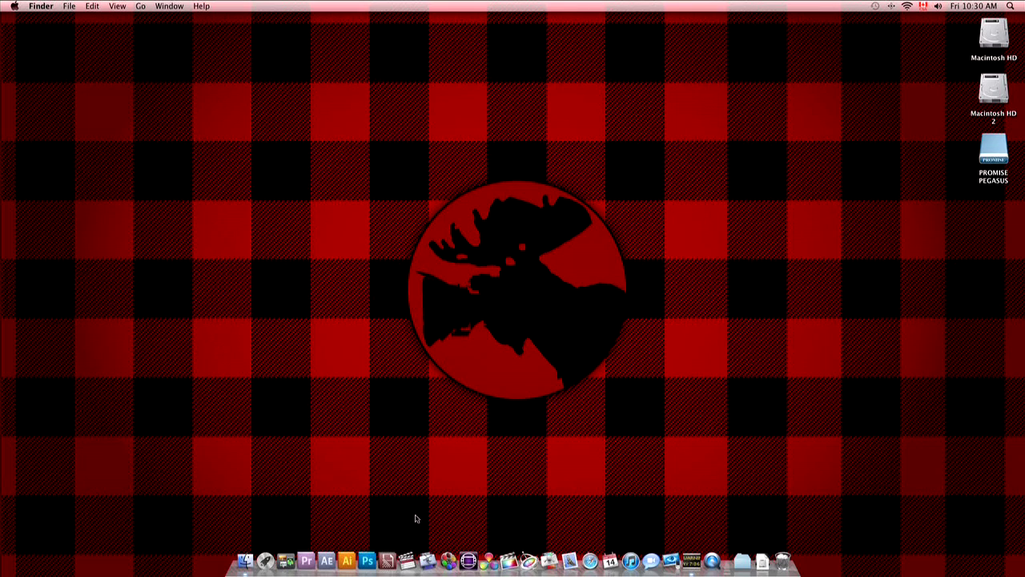
Launch Final Cut Pro X from the Dock to reach the test_resolve81 project library
{"action": "left_click", "coordinate": [509, 559]}
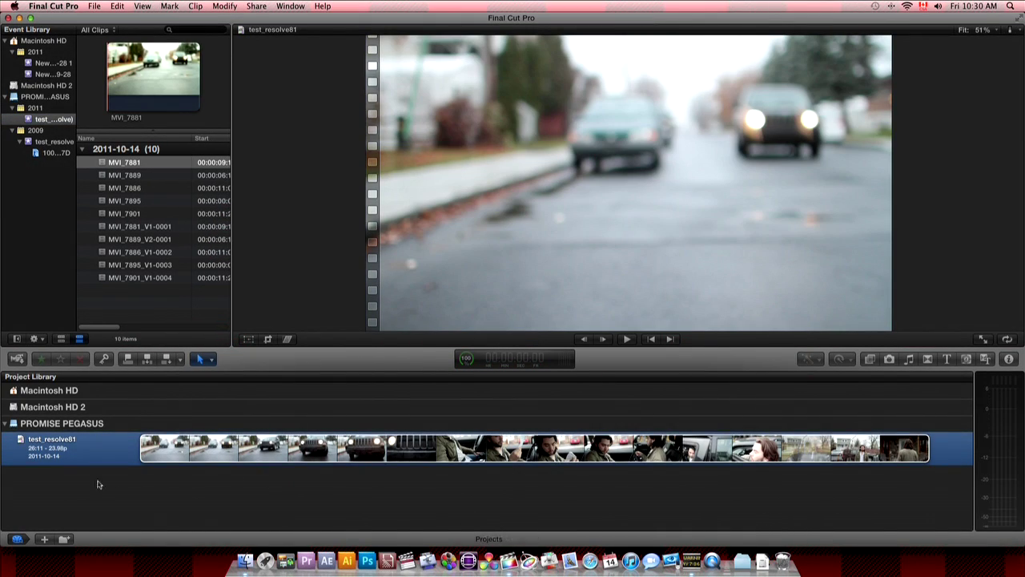
Open test_resolve81 in the timeline, zoom out to show all five clips, and select MVI_7881
{"action": "double_click", "coordinate": [63, 455]}
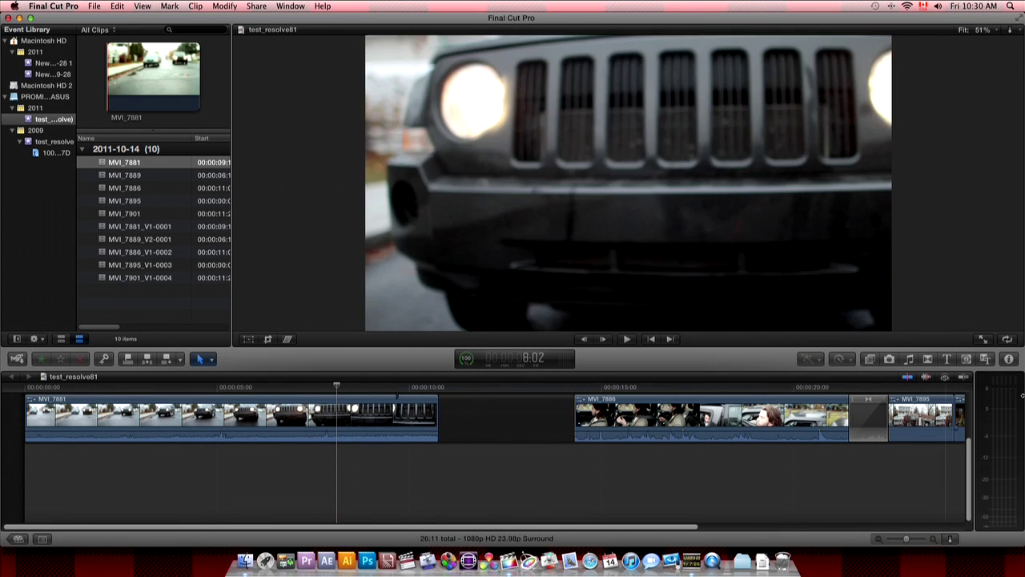
{"action": "left_click_drag", "start_coordinate": [973, 472], "coordinate": [976, 376]}
{"action": "key", "text": "super+minus"}
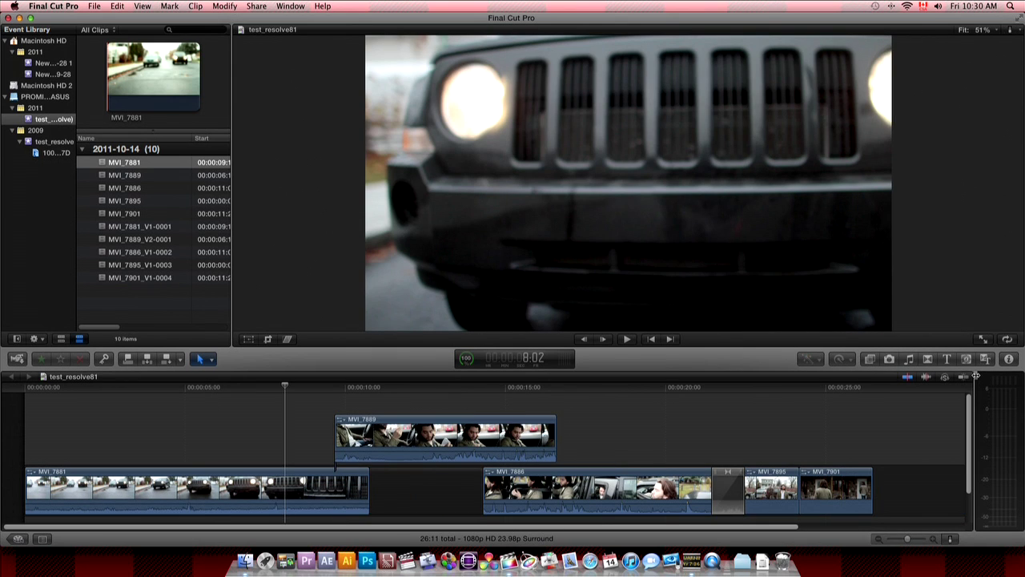
{"action": "left_click", "coordinate": [262, 489]}
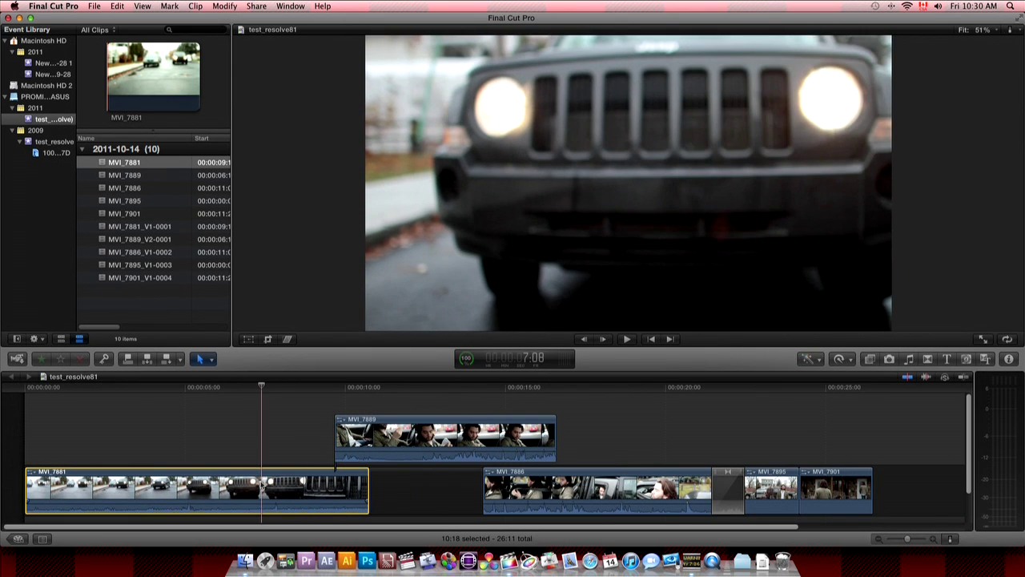
Speed clip MVI_7881 up to Fast 2x and hide its retiming display
{"action": "left_click", "coordinate": [851, 362]}
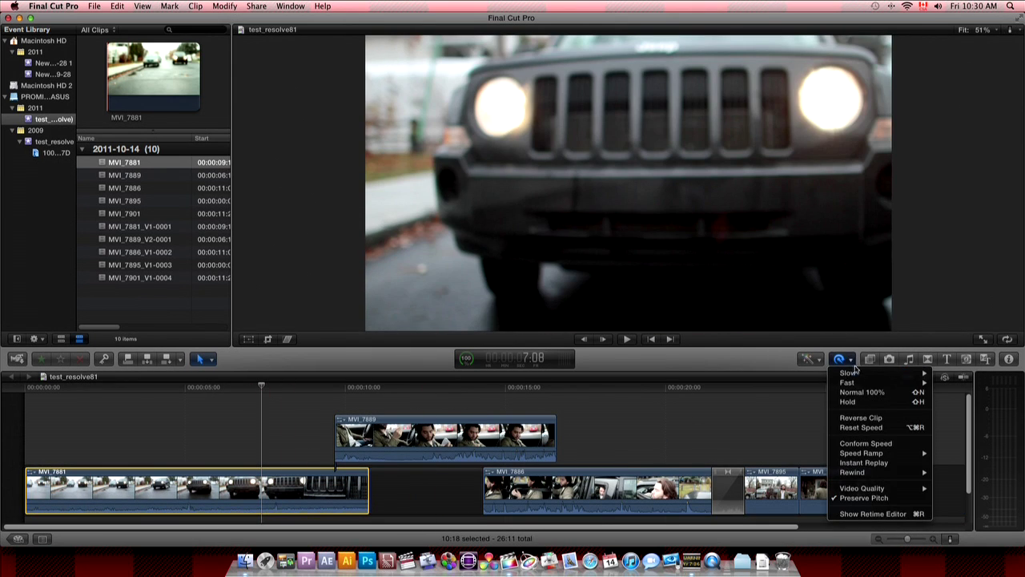
{"action": "mouse_move", "coordinate": [862, 382]}
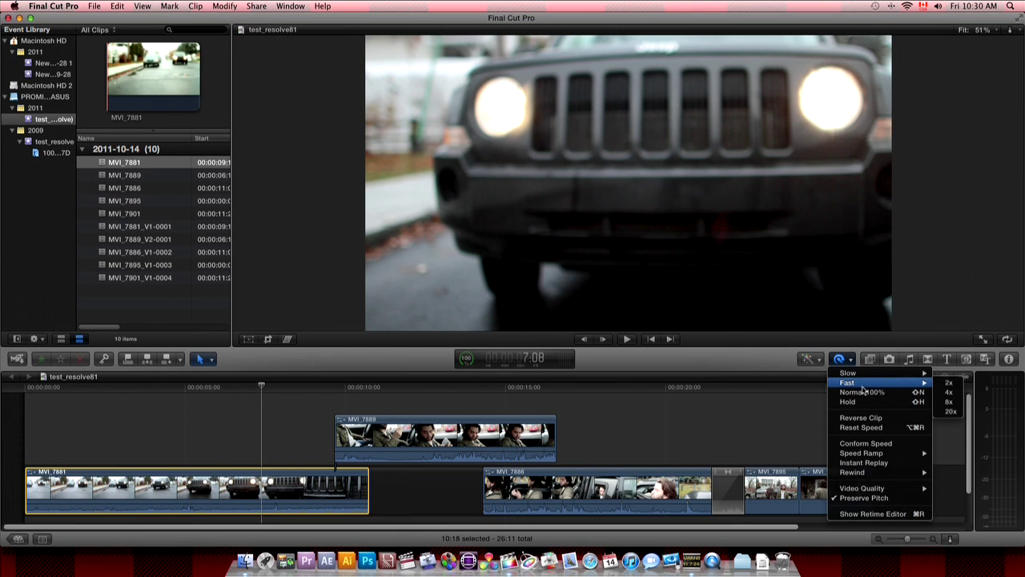
{"action": "left_click", "coordinate": [949, 382]}
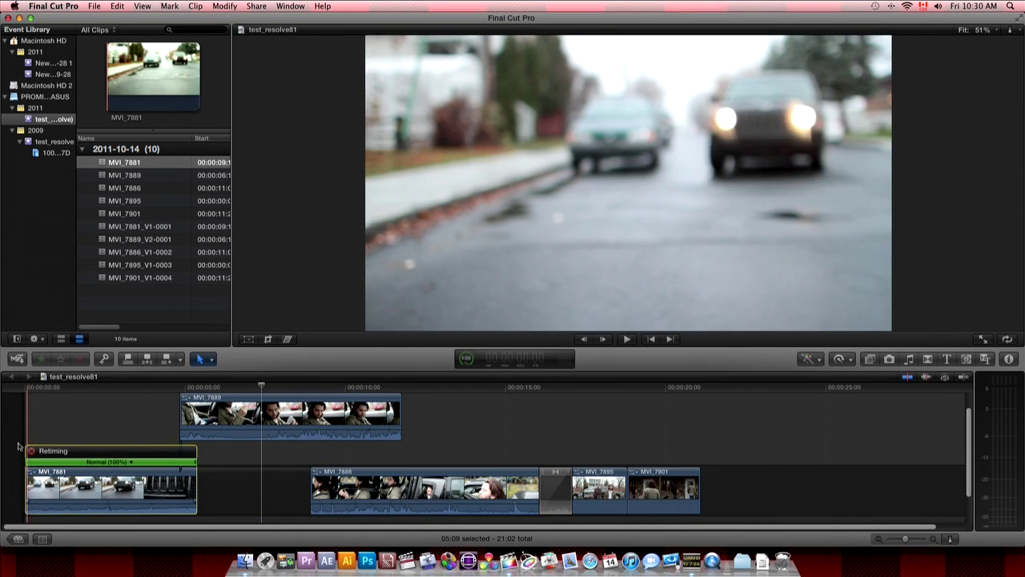
{"action": "key", "text": "super+r"}
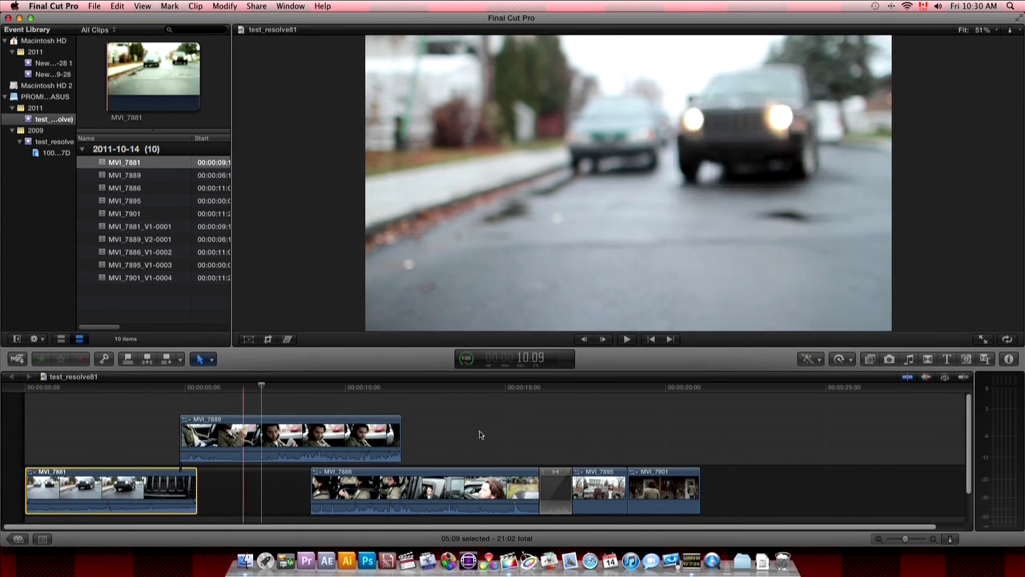
Change MVI_7881 to Slow 50% and return the playhead to the timeline start
{"action": "left_click", "coordinate": [852, 360]}
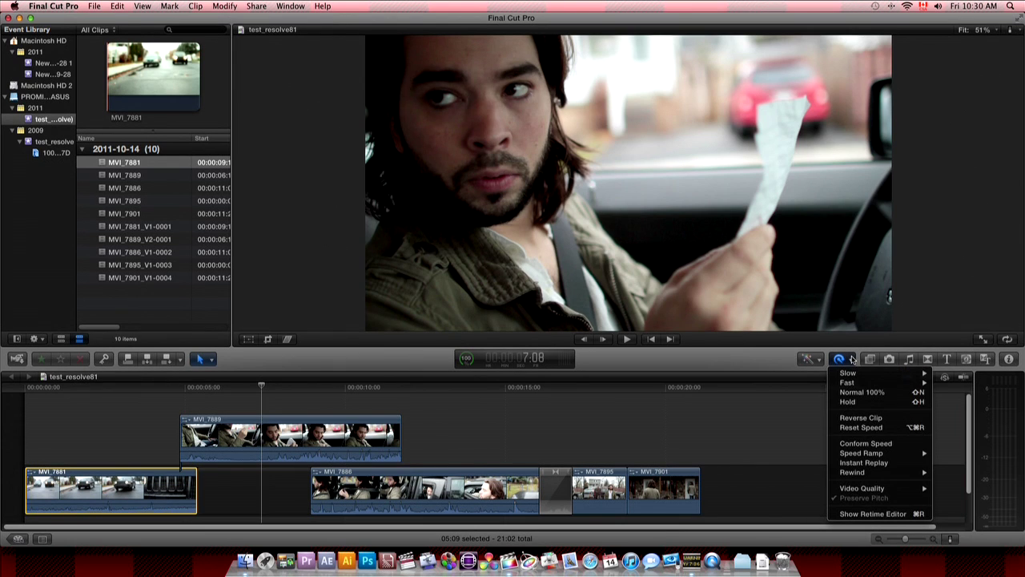
{"action": "mouse_move", "coordinate": [857, 380]}
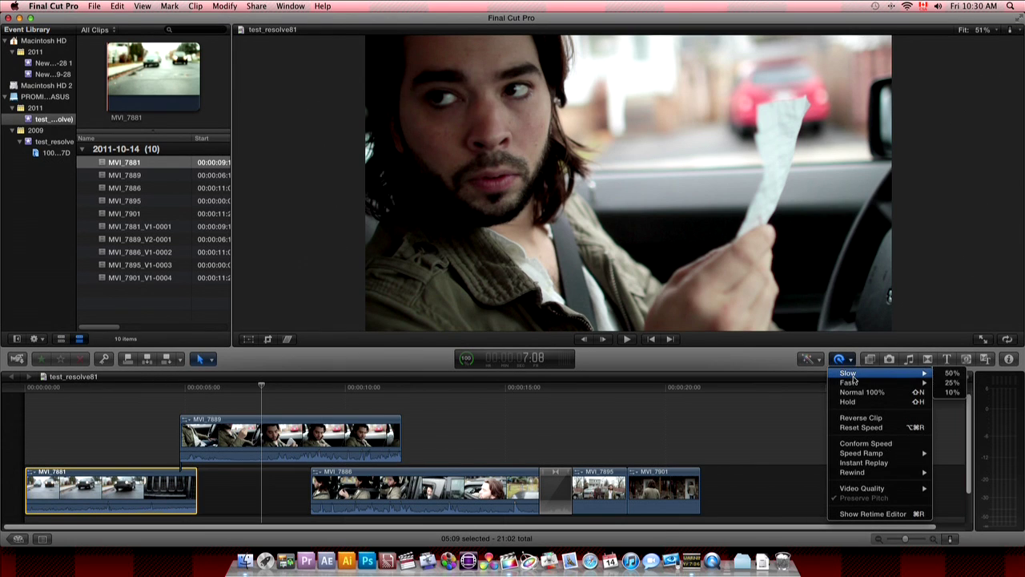
{"action": "left_click", "coordinate": [953, 373]}
{"action": "left_click_drag", "start_coordinate": [31, 383], "coordinate": [240, 409]}
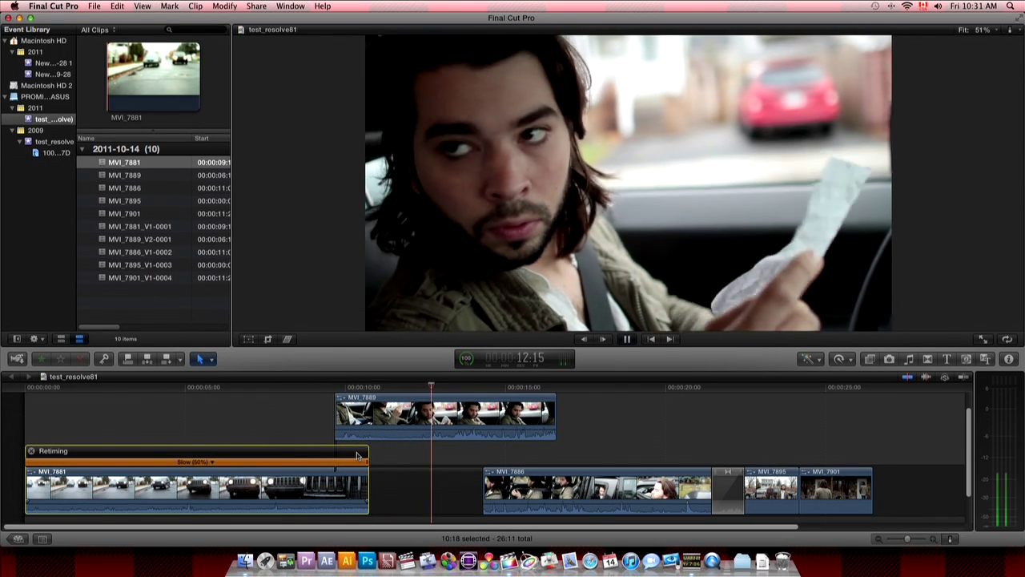
Stop playback, hide MVI_7881's retiming display, select MVI_7886 and play the timeline
{"action": "key", "text": "space"}
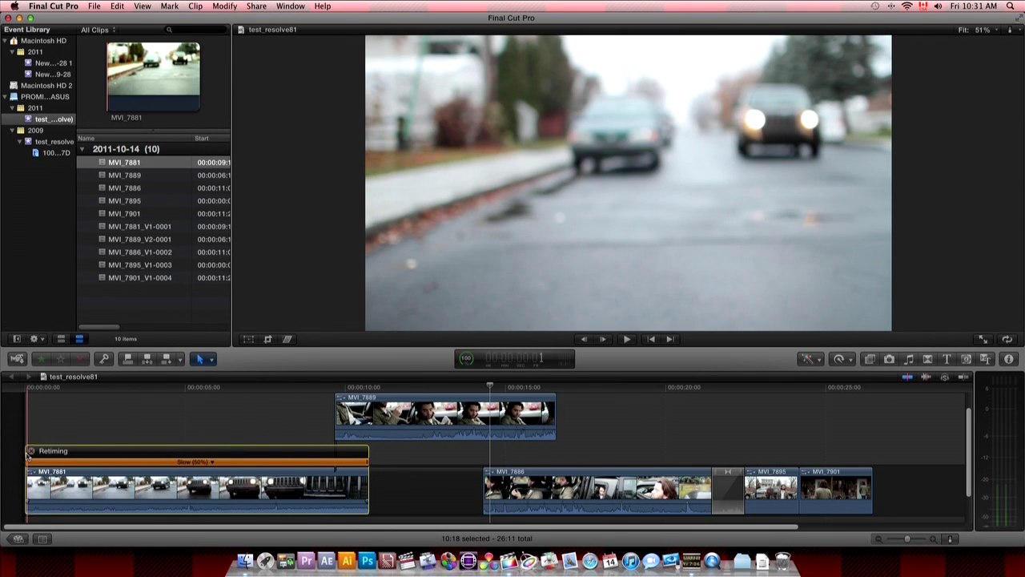
{"action": "key", "text": "super+r"}
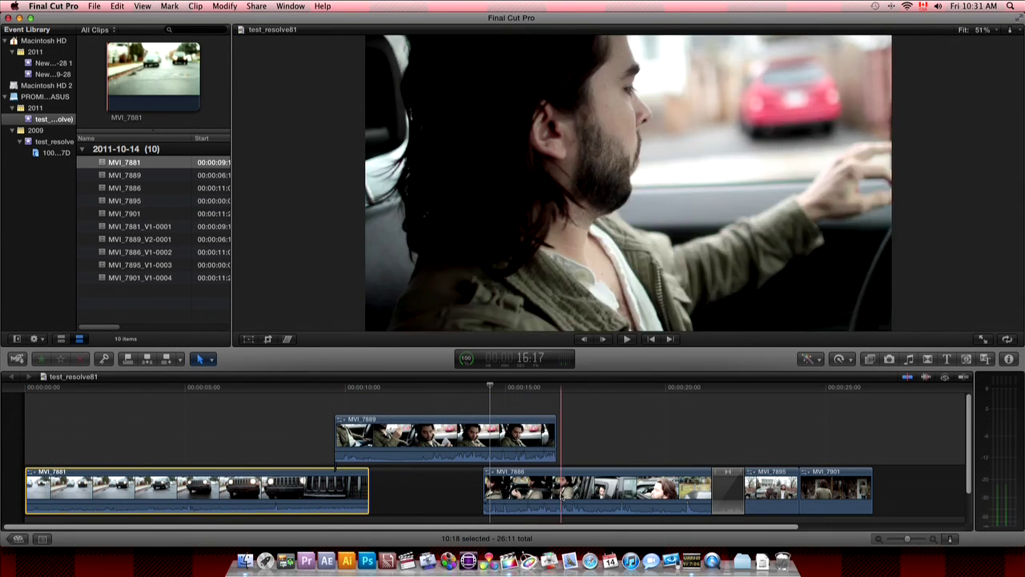
{"action": "left_click", "coordinate": [531, 495]}
{"action": "key", "text": "space"}
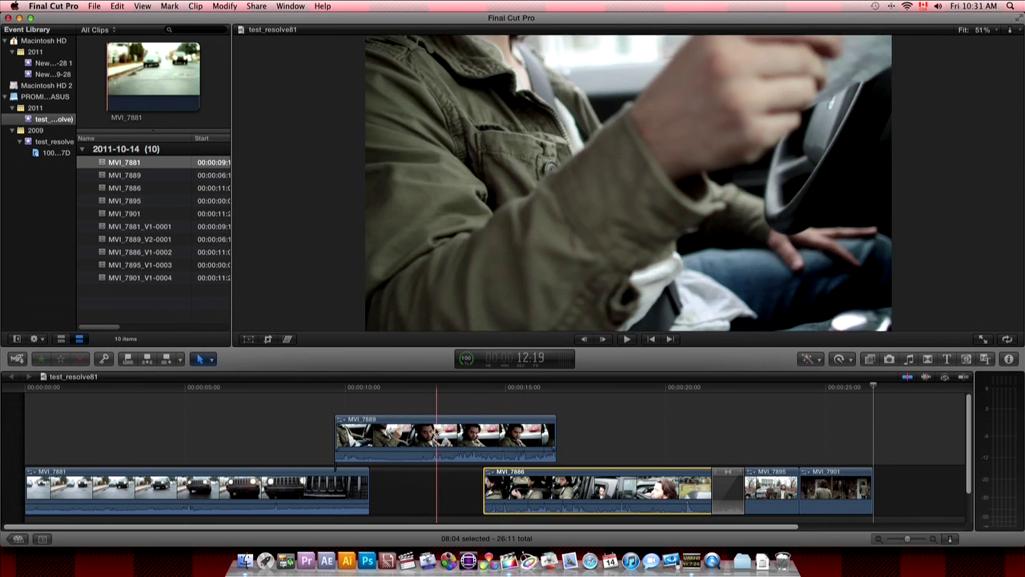
Review clip MVI_7889 and the dissolve, then return to the Project Library
{"action": "left_click", "coordinate": [436, 436]}
{"action": "left_click", "coordinate": [735, 503]}
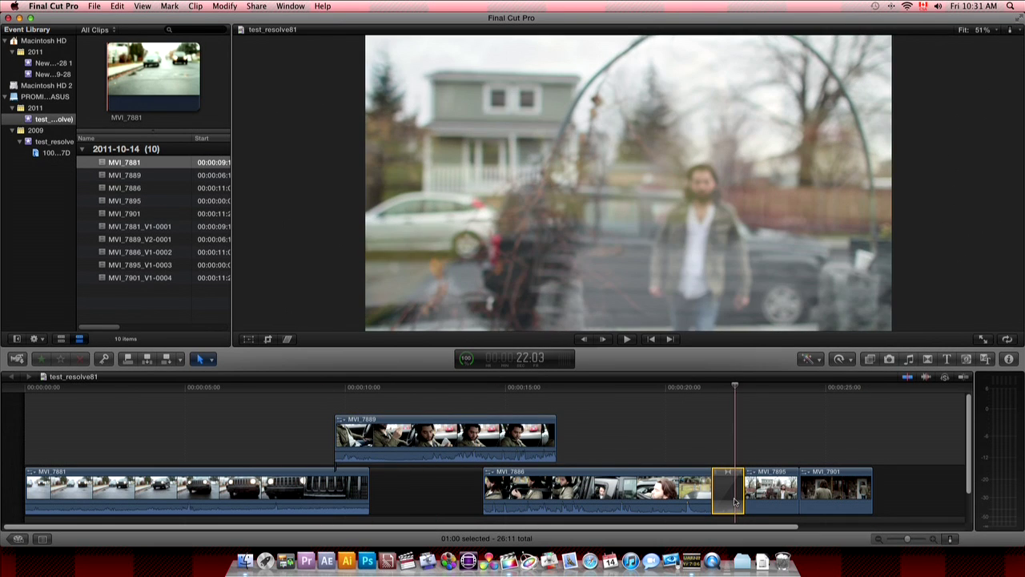
{"action": "left_click", "coordinate": [685, 437]}
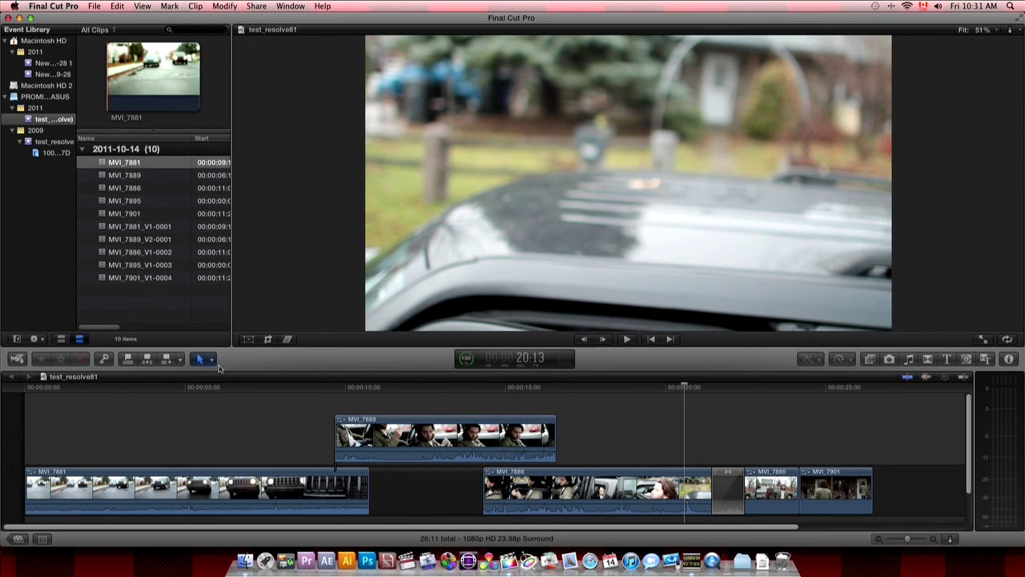
{"action": "left_click", "coordinate": [18, 540]}
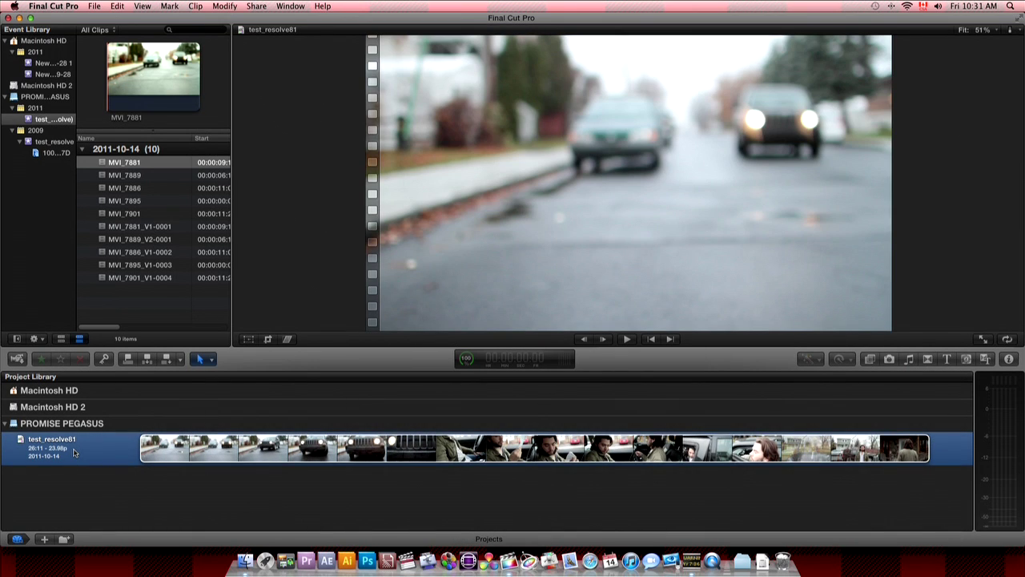
Export test_resolve81 as XML named test_resolve81_FCPX, replacing the existing file, then quit Final Cut Pro
{"action": "left_click", "coordinate": [94, 6]}
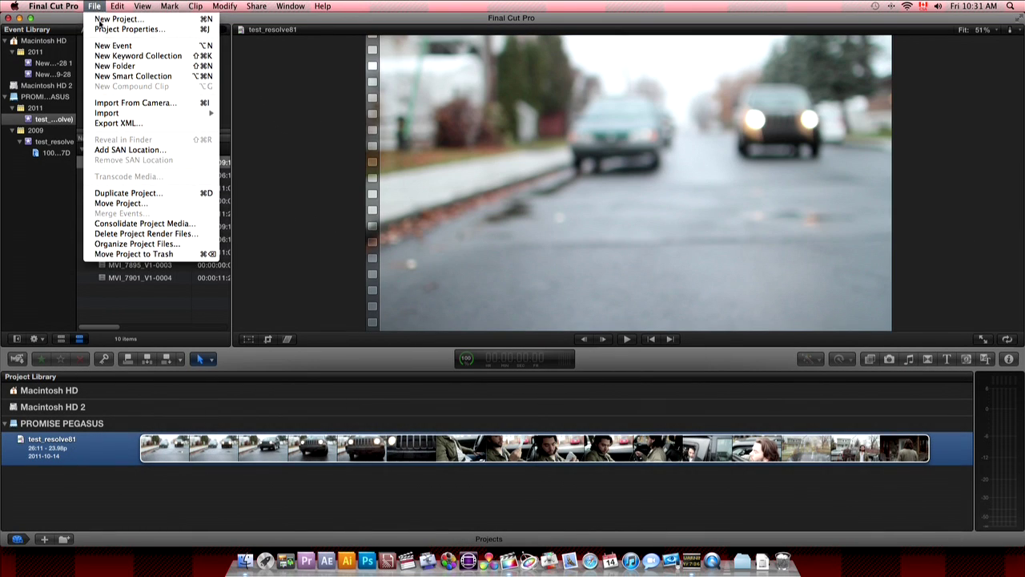
{"action": "left_click", "coordinate": [117, 122]}
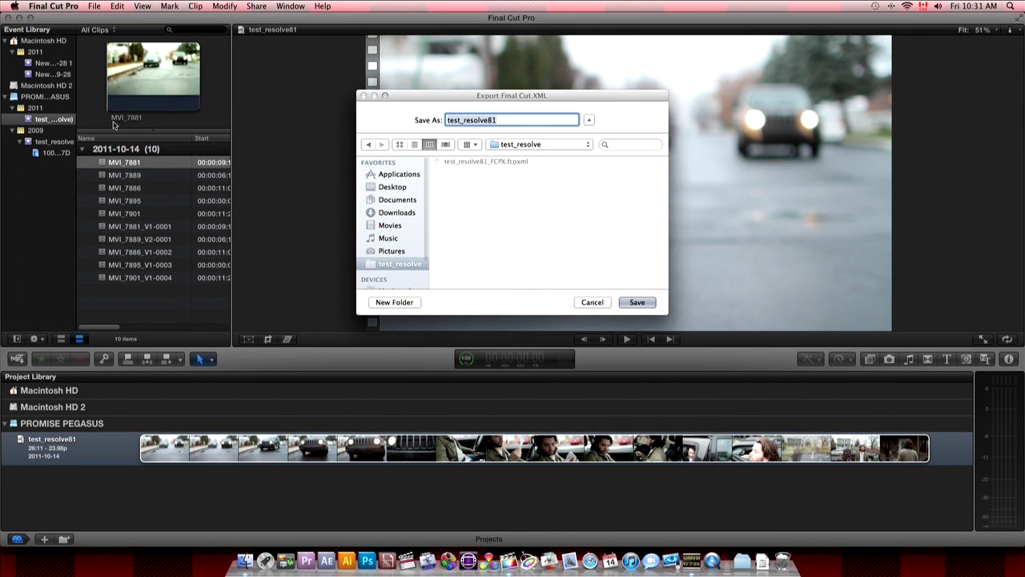
{"action": "left_click", "coordinate": [461, 162]}
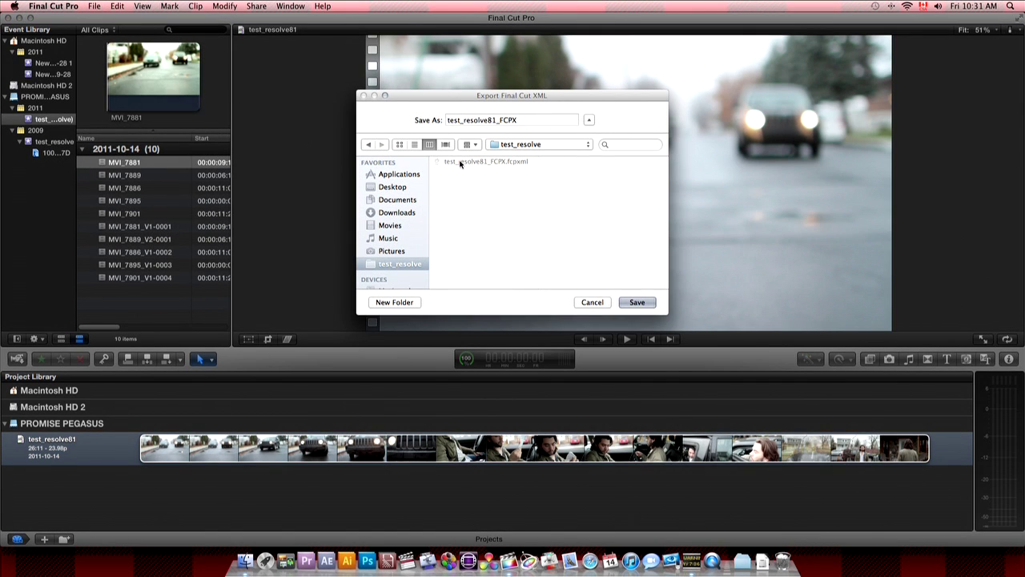
{"action": "left_click", "coordinate": [526, 121]}
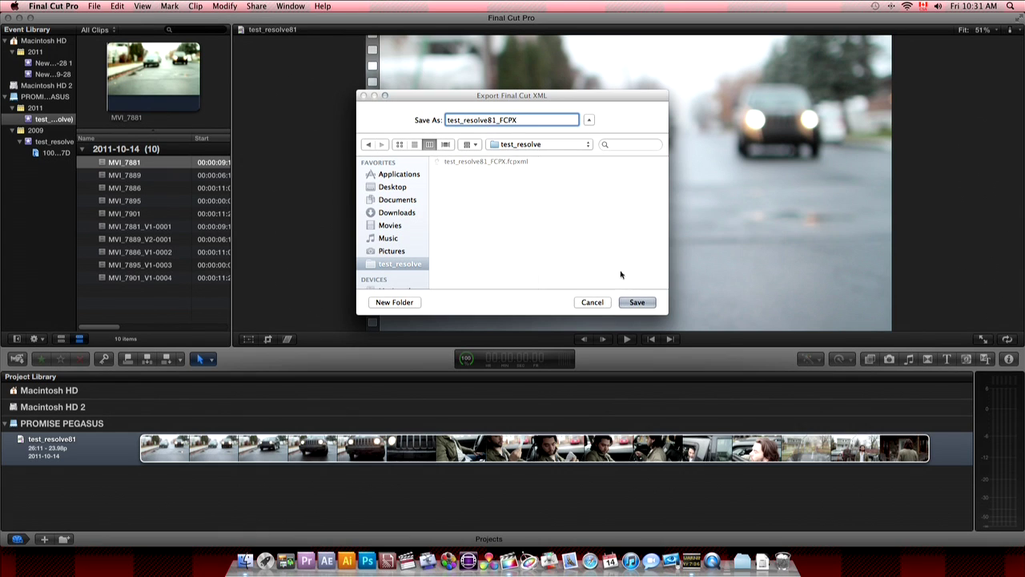
{"action": "left_click", "coordinate": [639, 303]}
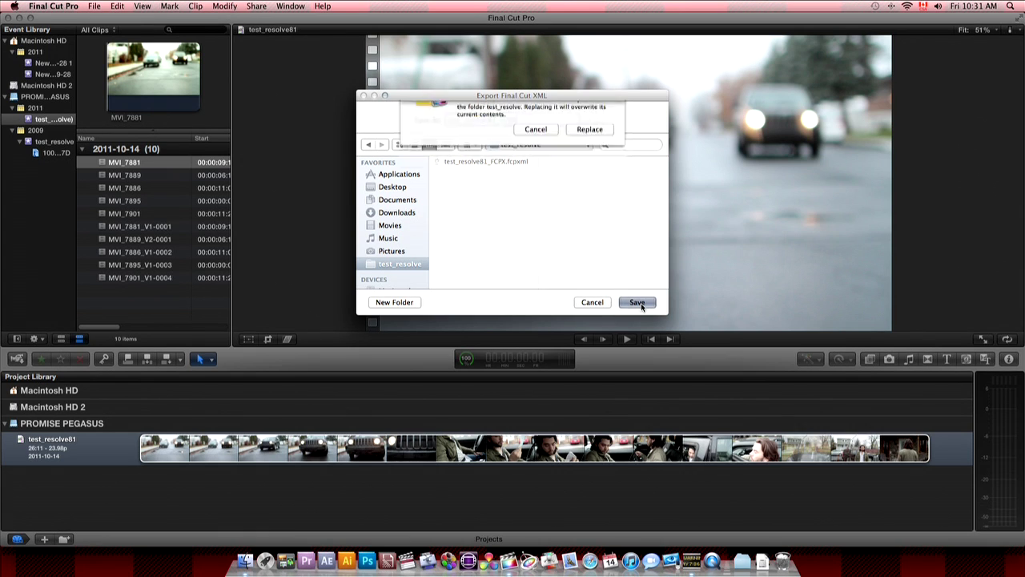
{"action": "left_click", "coordinate": [590, 155]}
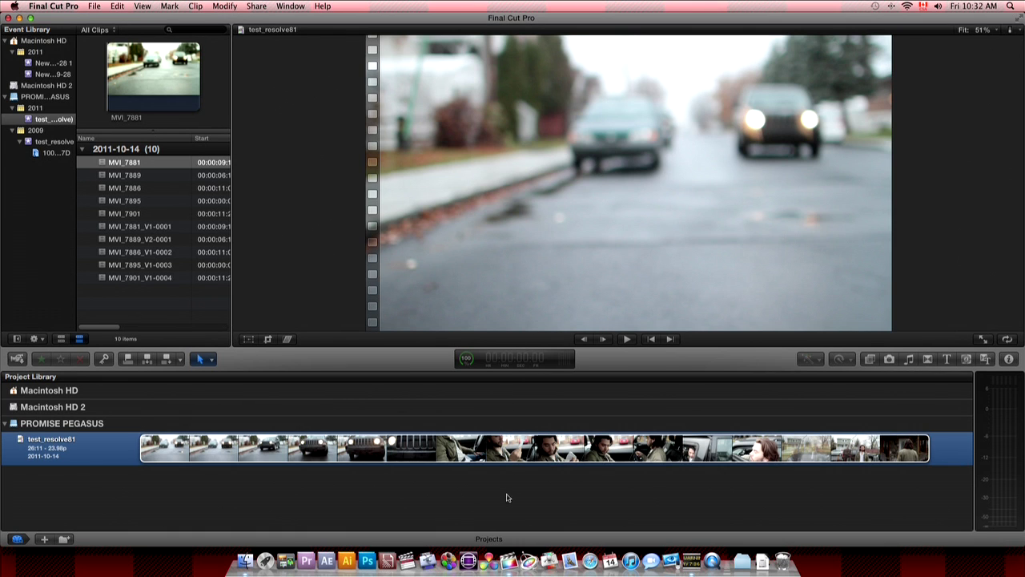
{"action": "key", "text": "super+q"}
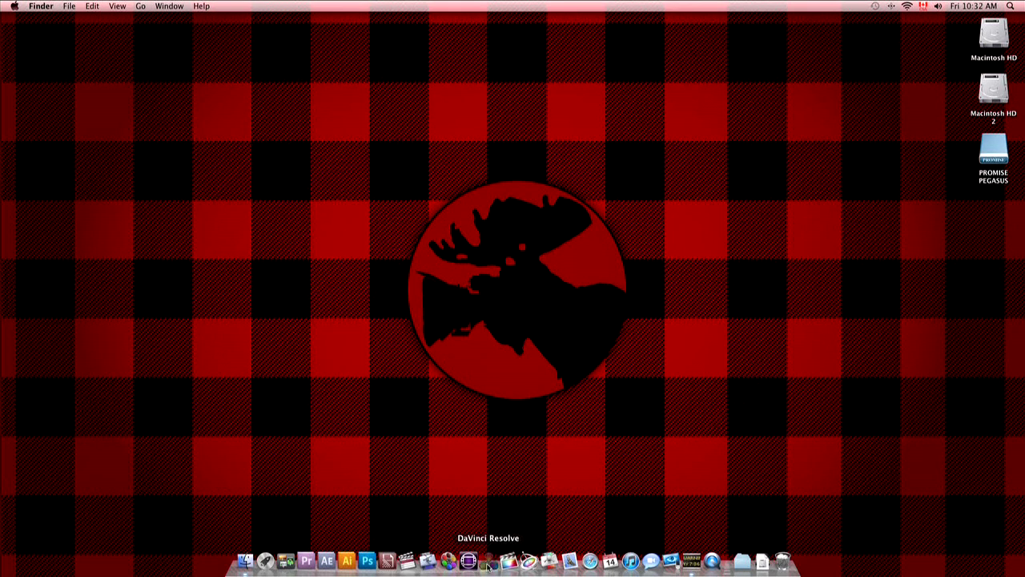
Launch DaVinci Resolve 8 from the Dock to reach its User Login screen
{"action": "left_click", "coordinate": [487, 561]}
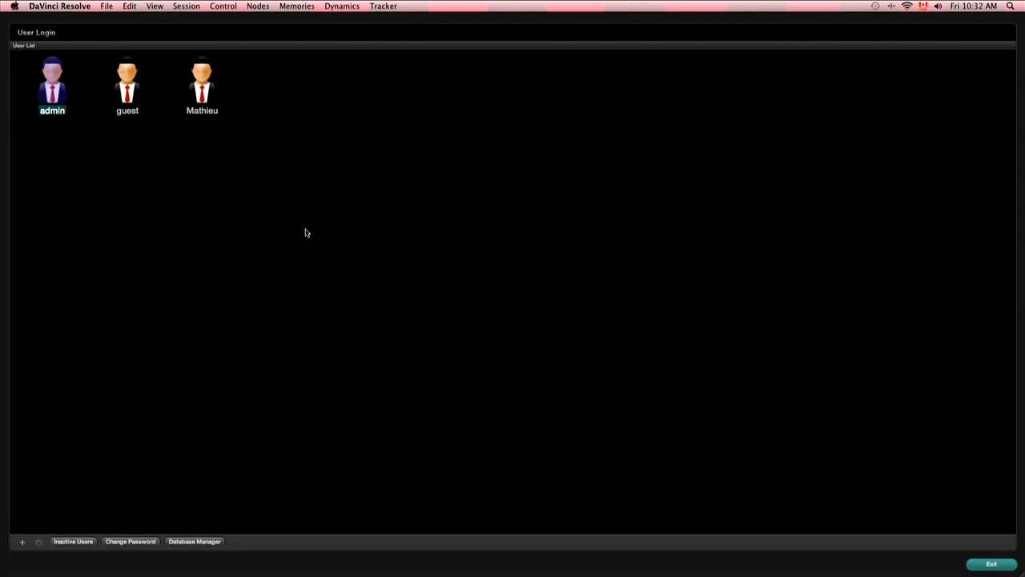
Log in and load test_resolve81_FCPX.fcpxml from test_resolve on the Conform page, accepting the XML settings
{"action": "double_click", "coordinate": [204, 83]}
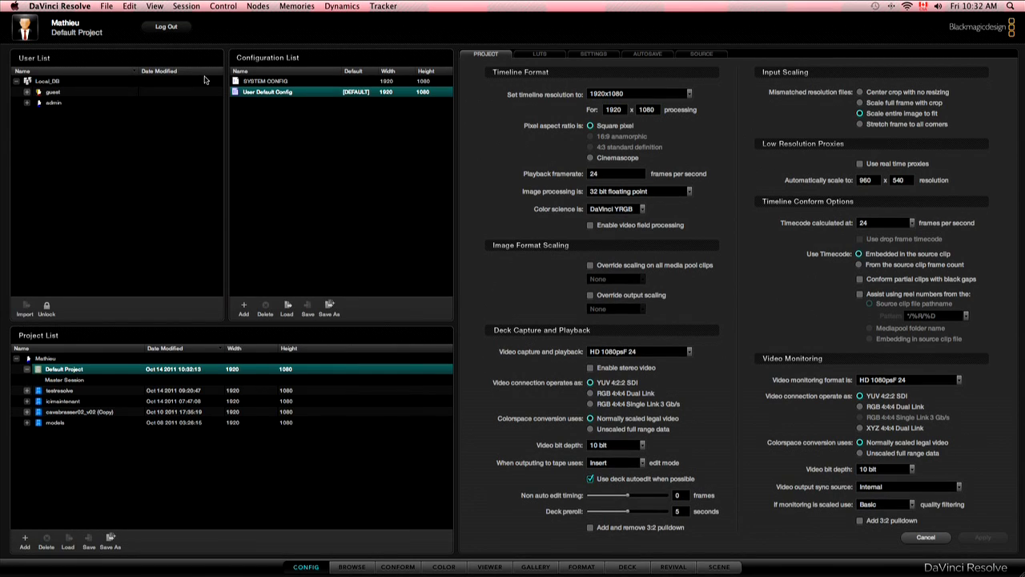
{"action": "left_click", "coordinate": [394, 568]}
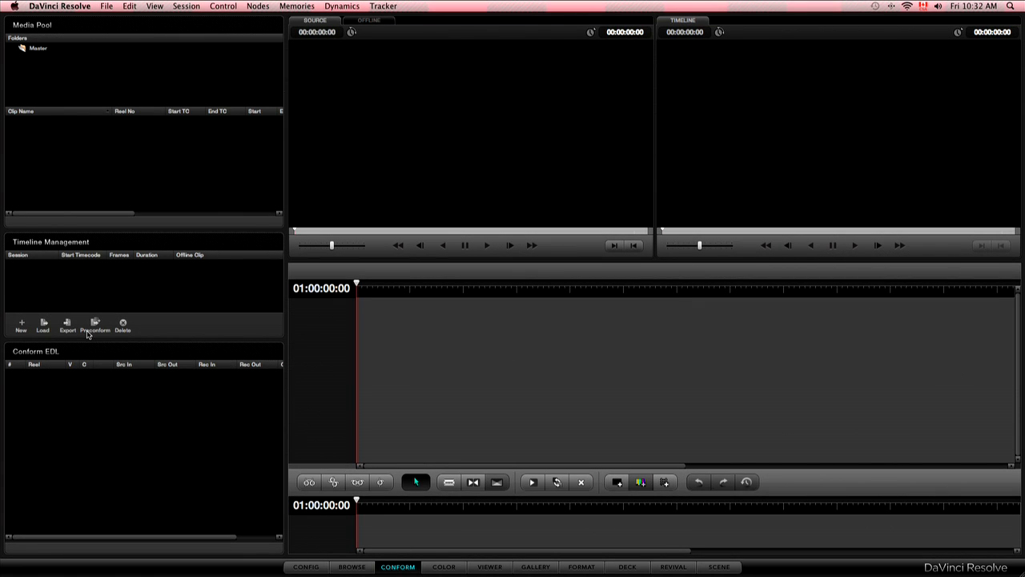
{"action": "left_click", "coordinate": [44, 323]}
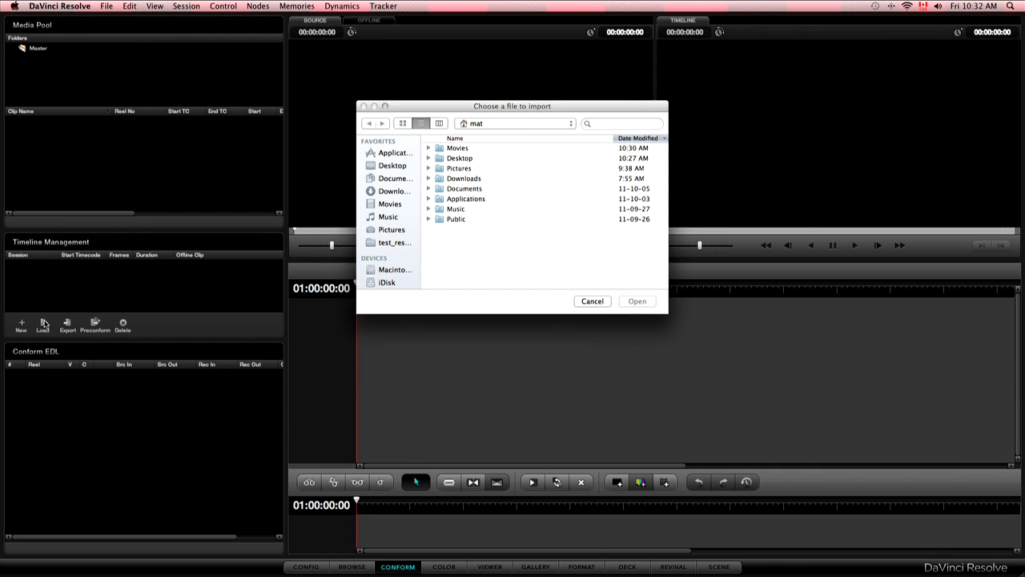
{"action": "left_click", "coordinate": [393, 243]}
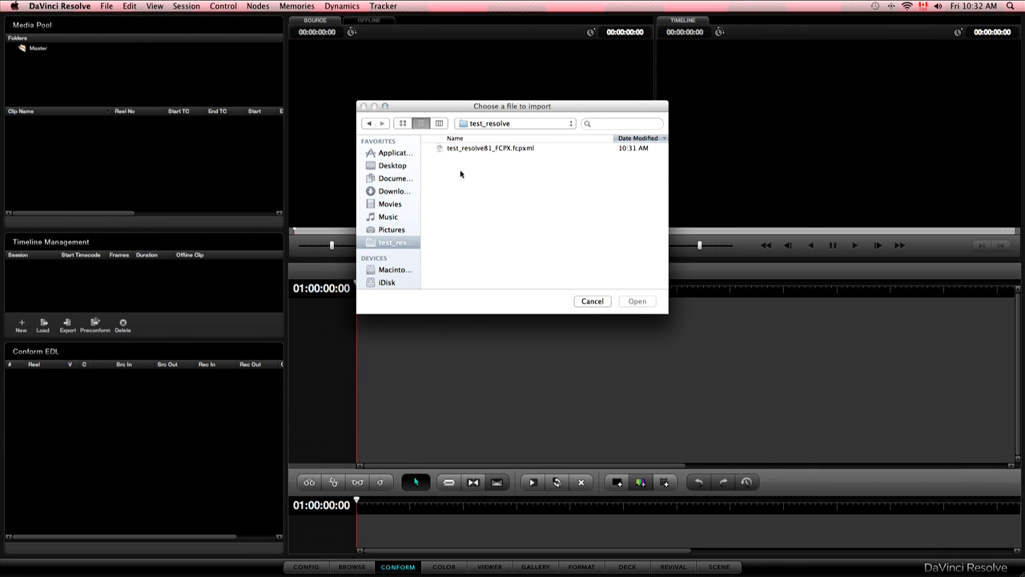
{"action": "left_click", "coordinate": [470, 149]}
{"action": "left_click", "coordinate": [637, 301]}
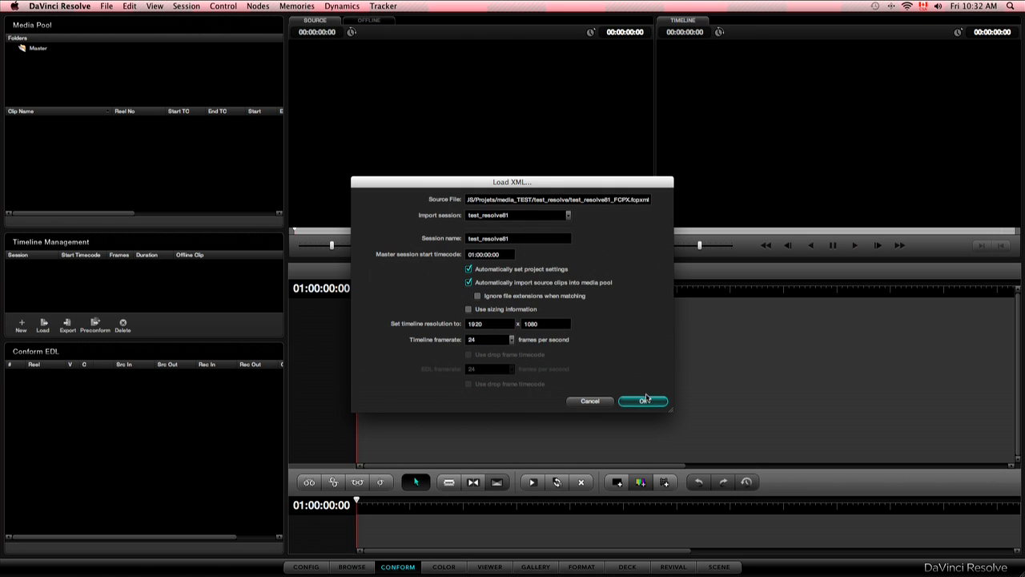
{"action": "left_click", "coordinate": [643, 401]}
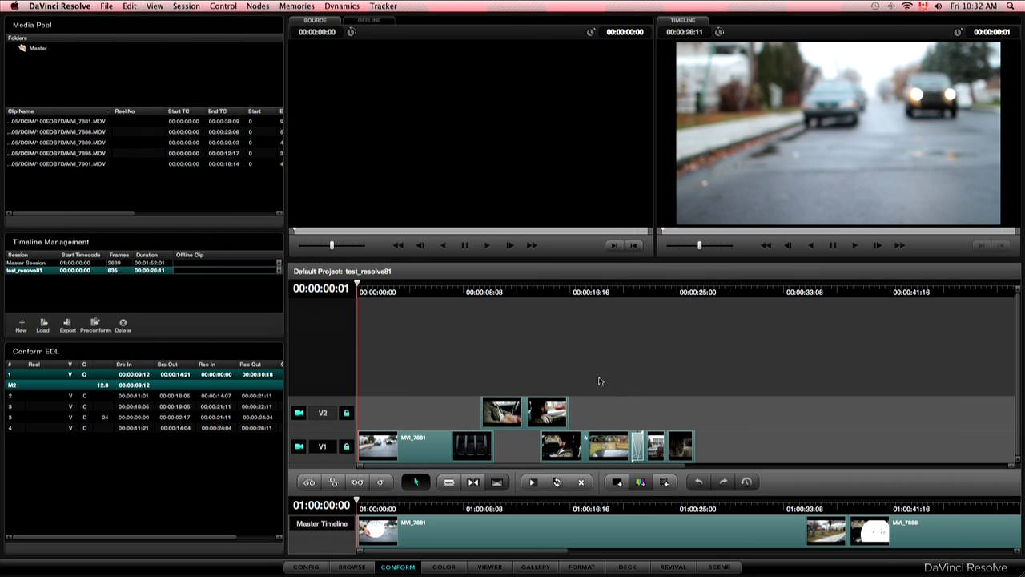
Play the imported test_resolve81 timeline, then switch to the Color page
{"action": "key", "text": "space"}
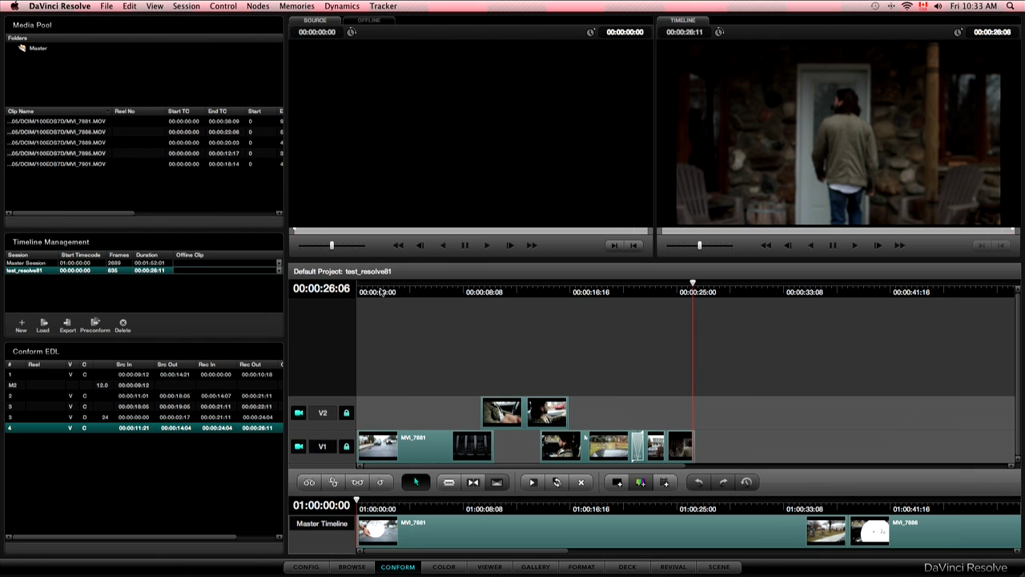
{"action": "left_click", "coordinate": [444, 567]}
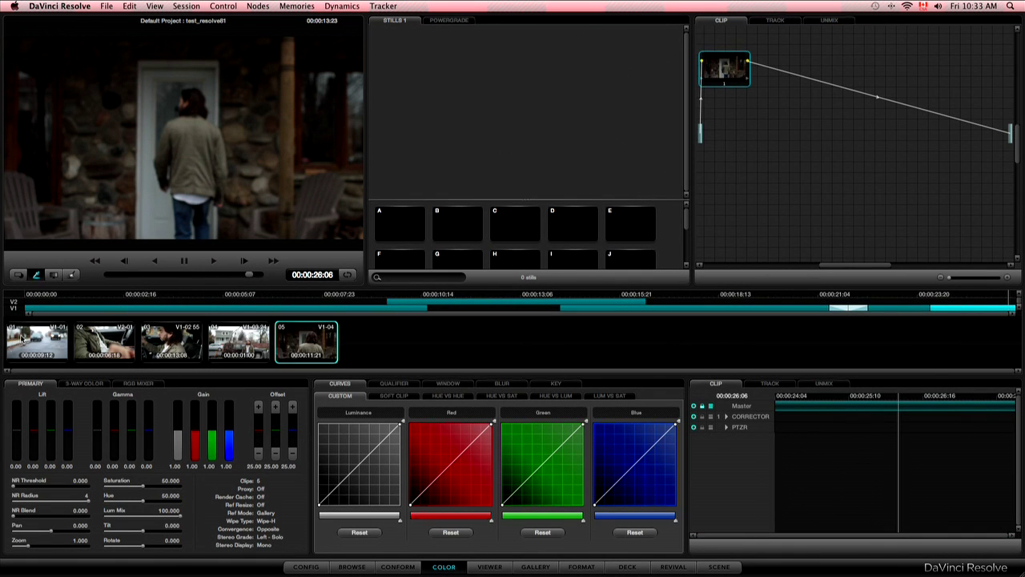
Grade clip 01 with an S-curve, deepening shadows and brightening highlights, then show the 3-Way Color wheels
{"action": "left_click", "coordinate": [23, 338]}
{"action": "left_click_drag", "start_coordinate": [335, 491], "coordinate": [336, 496]}
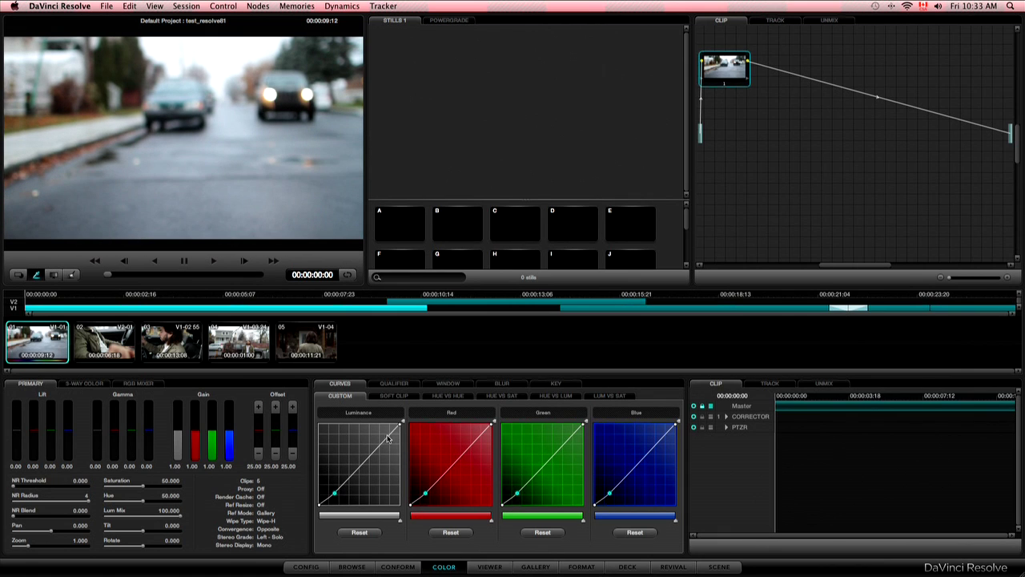
{"action": "left_click_drag", "start_coordinate": [389, 437], "coordinate": [383, 436]}
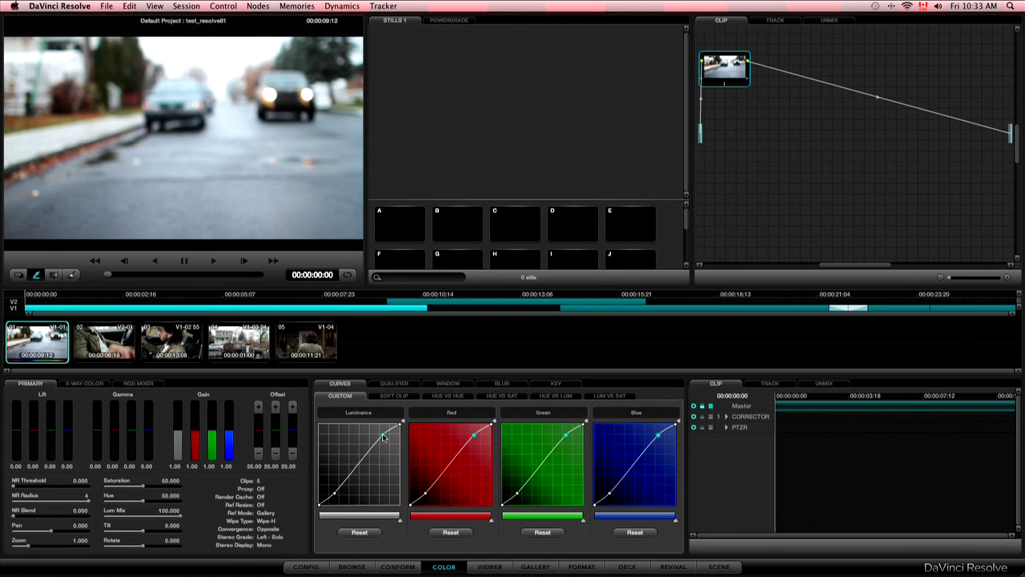
{"action": "left_click", "coordinate": [80, 383]}
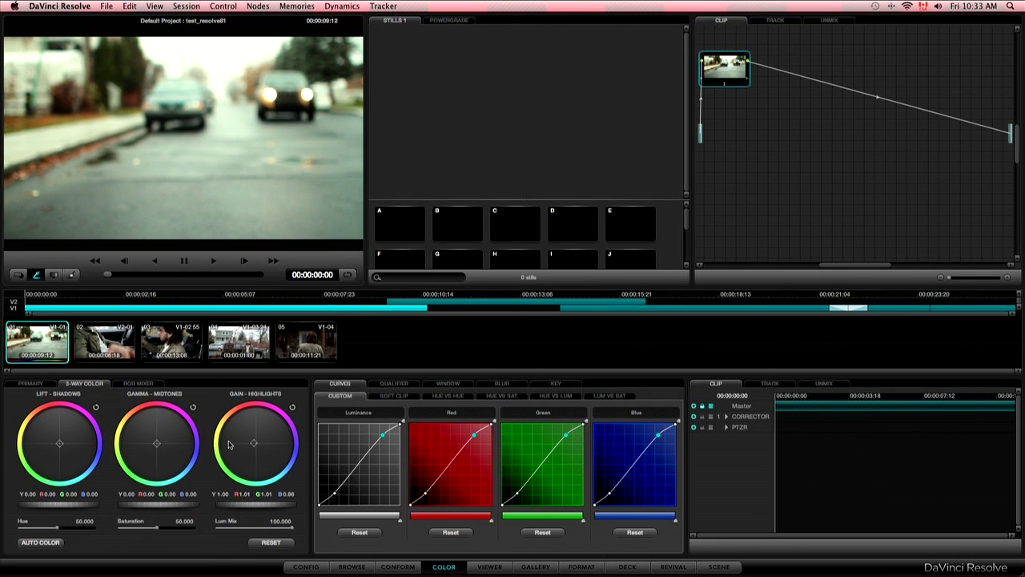
Copy clip 01's grade onto clips 02 and 05
{"action": "left_click", "coordinate": [117, 342]}
{"action": "middle_click", "coordinate": [56, 337]}
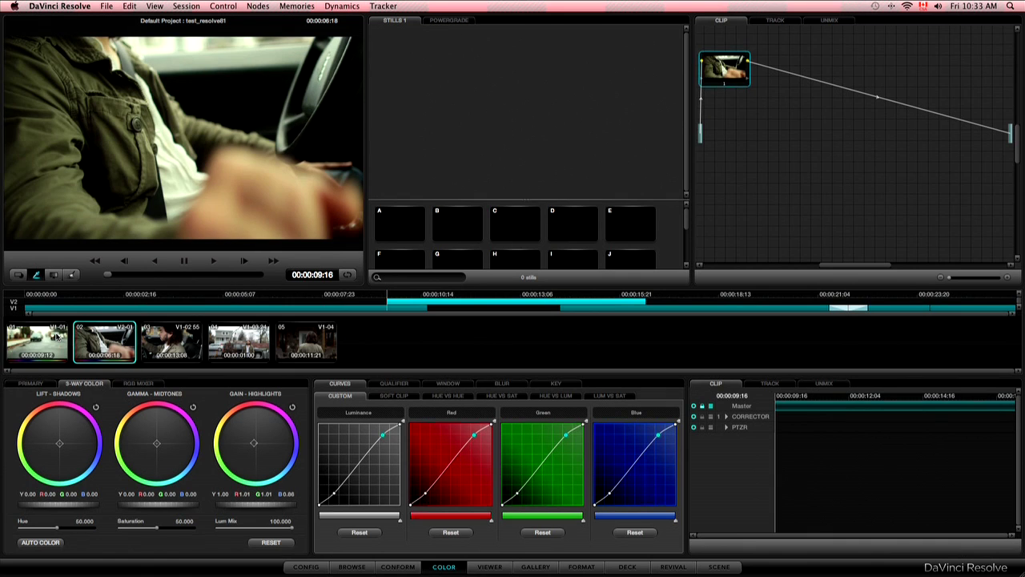
{"action": "left_click", "coordinate": [154, 345]}
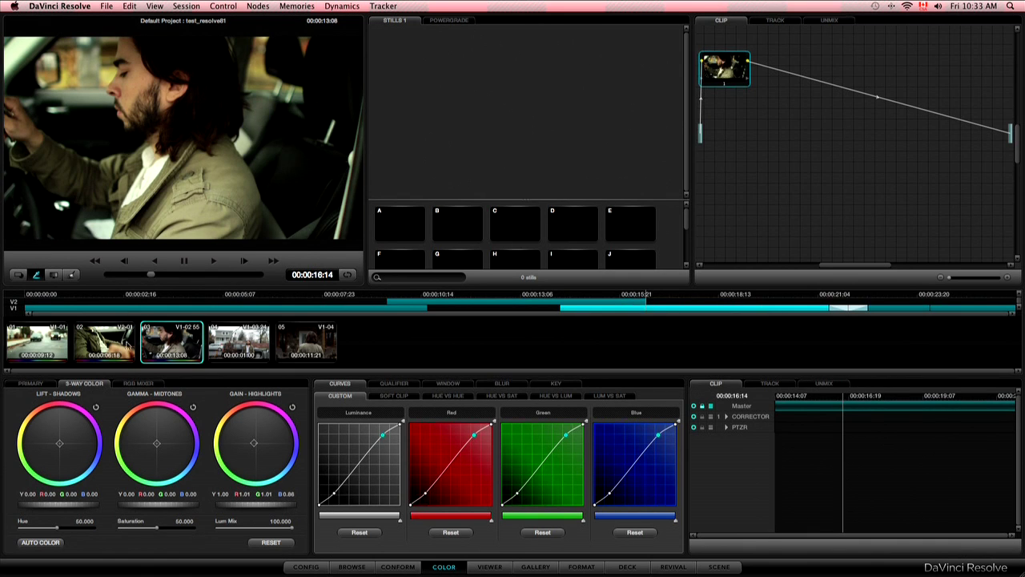
{"action": "left_click", "coordinate": [225, 344]}
{"action": "left_click", "coordinate": [295, 345]}
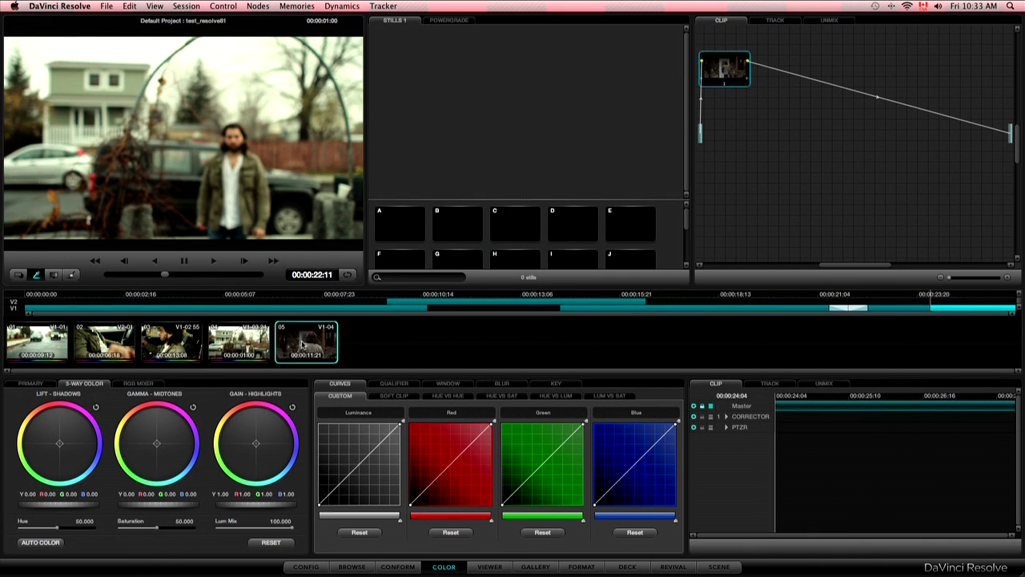
{"action": "middle_click", "coordinate": [241, 345]}
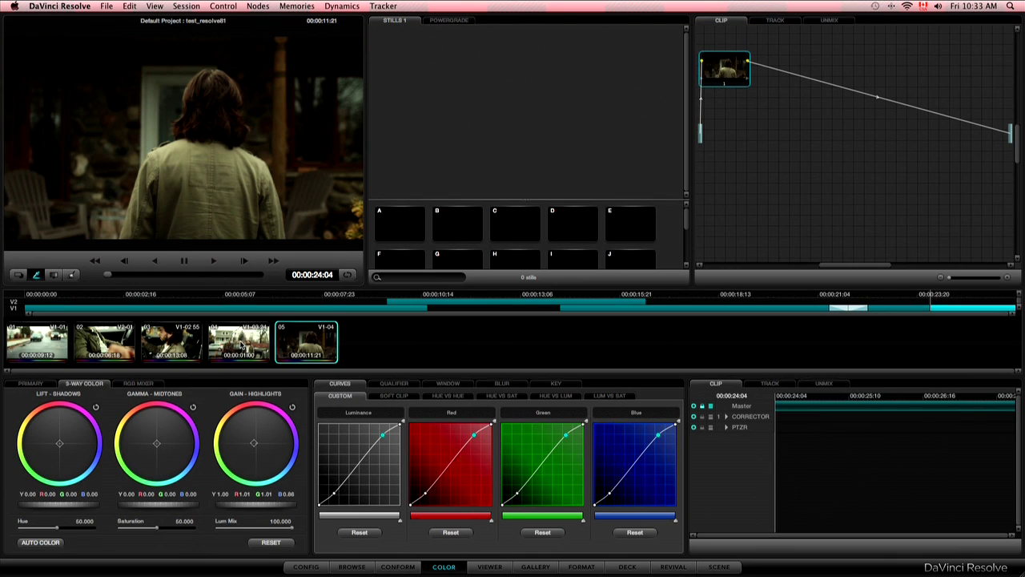
Save the project under the name test_resolve
{"action": "key", "text": "super+s"}
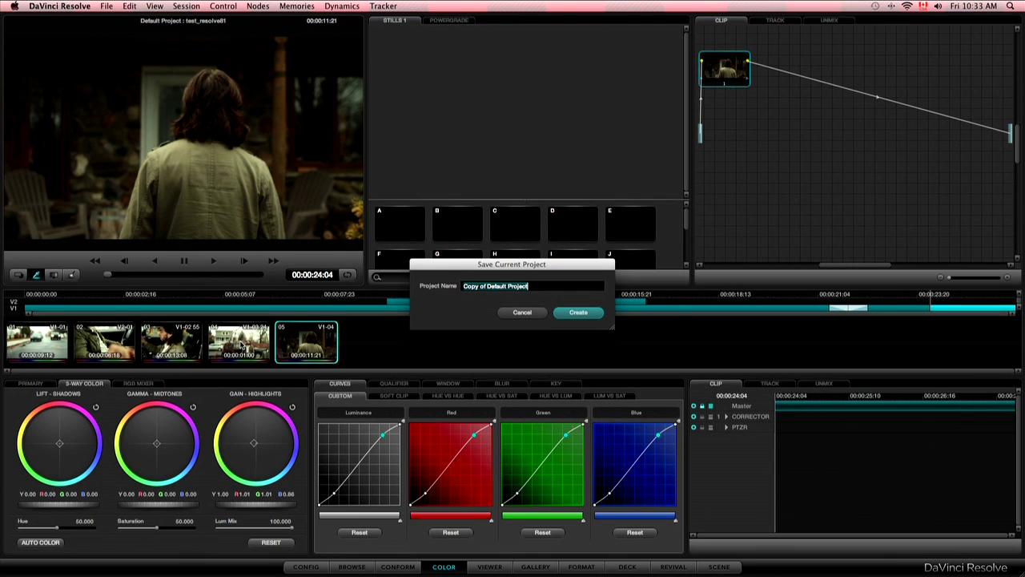
{"action": "type", "text": "test_resolve"}
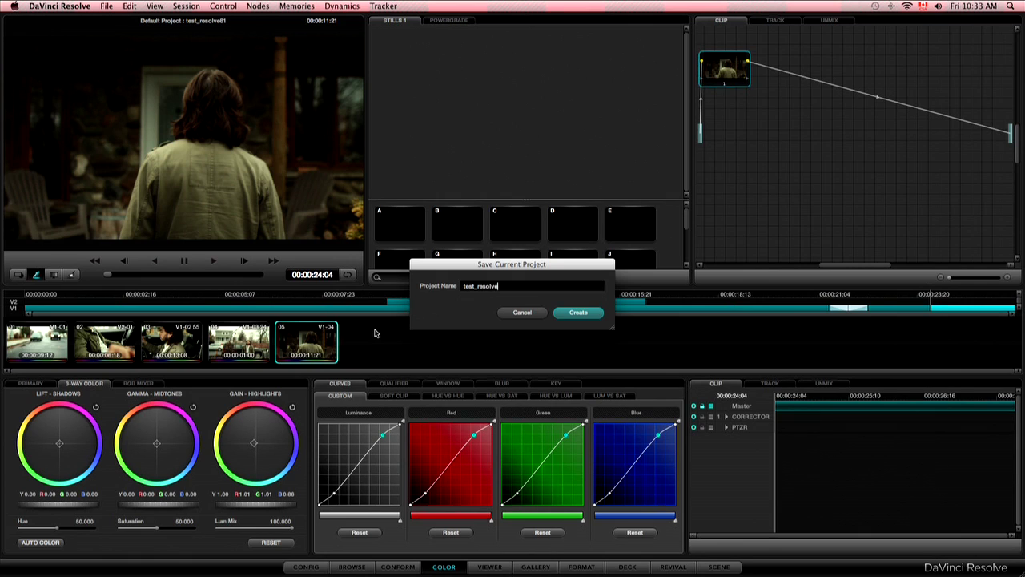
{"action": "key", "text": "Return"}
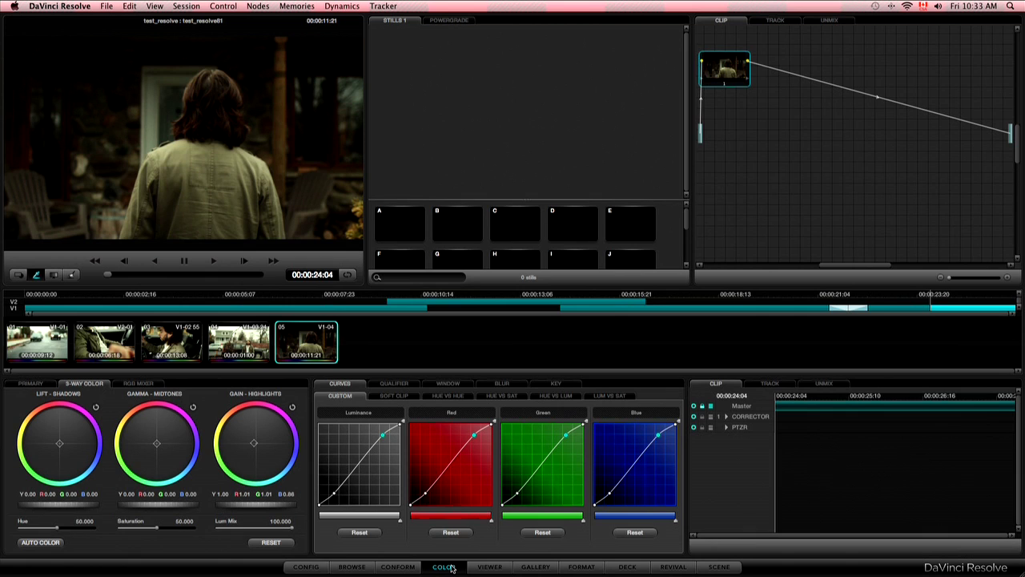
Configure an FCP XML Round-Trip render with QuickTime Apple ProRes 422 (LT) output at 1920x1080, 23.98 fps
{"action": "key", "text": "super+r"}
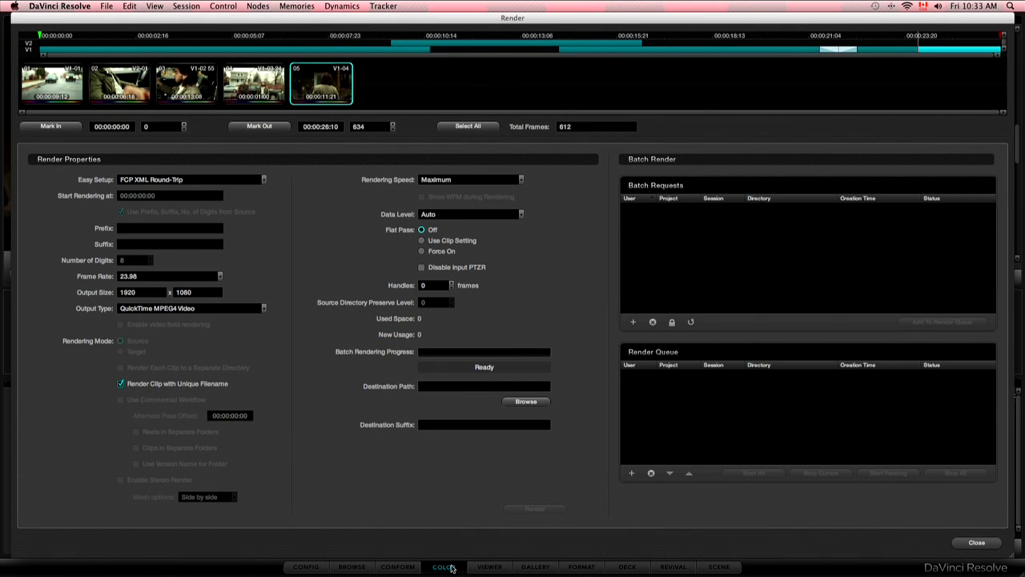
{"action": "left_click", "coordinate": [221, 183]}
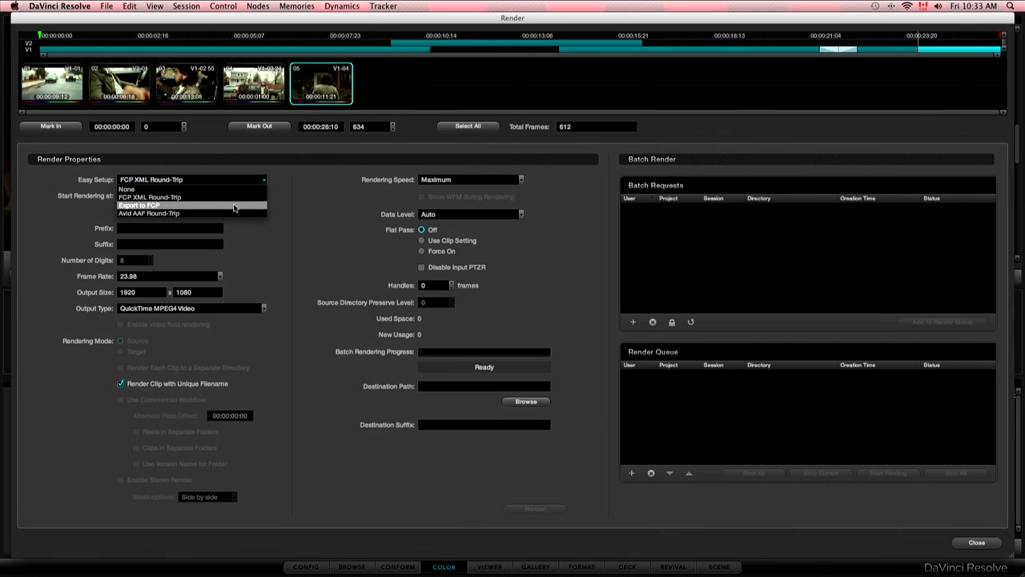
{"action": "left_click", "coordinate": [304, 191]}
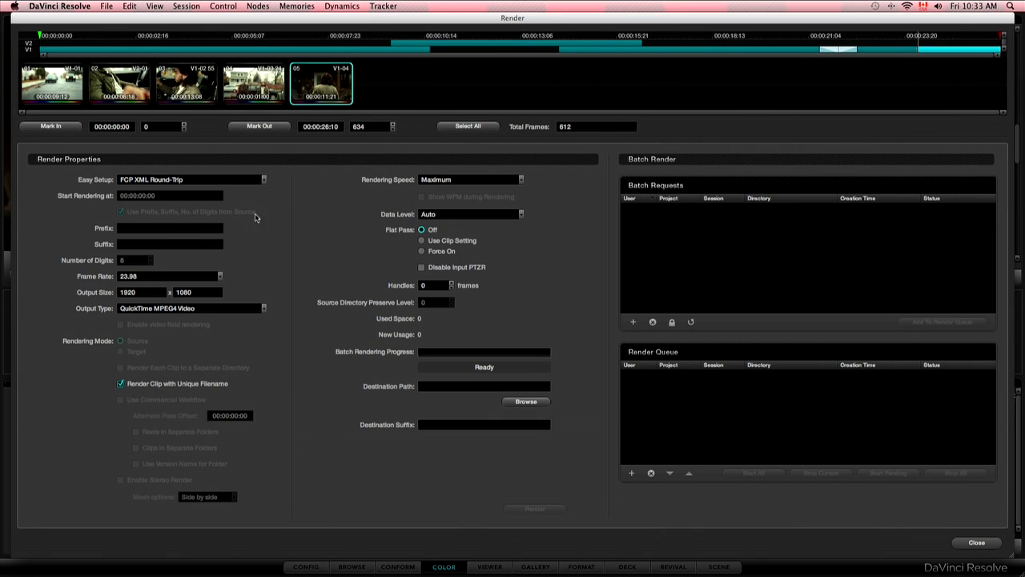
{"action": "left_click", "coordinate": [201, 314]}
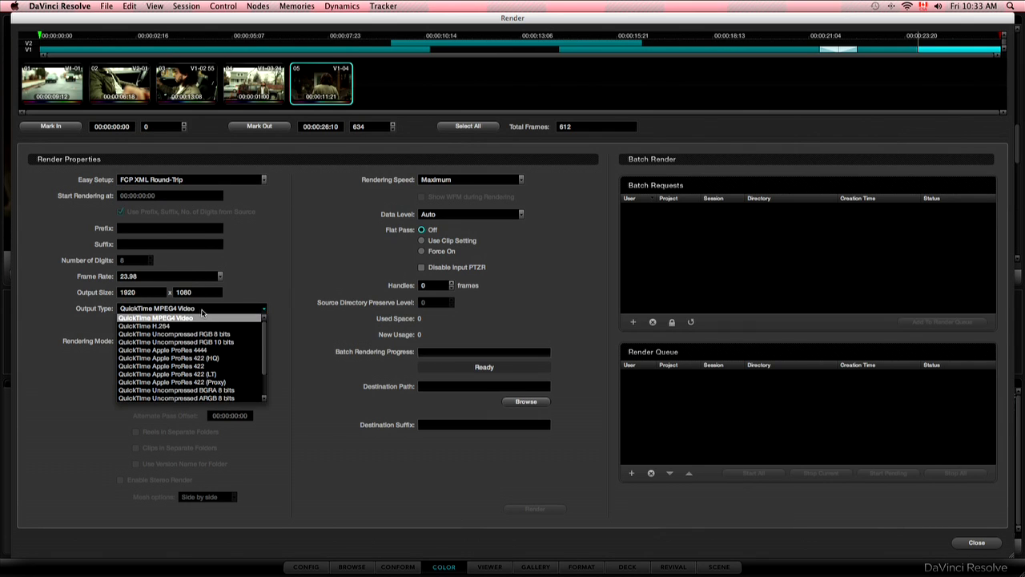
{"action": "left_click", "coordinate": [246, 376]}
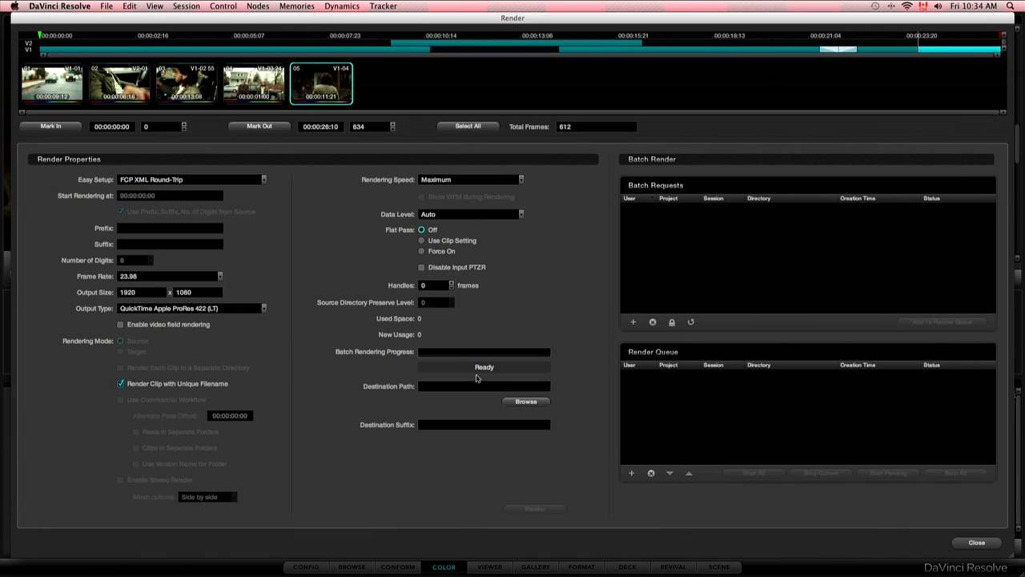
Set the render destination to PROMISE PEGASUS/Projets/media_TEST/test_resolve/renders
{"action": "left_click", "coordinate": [526, 402]}
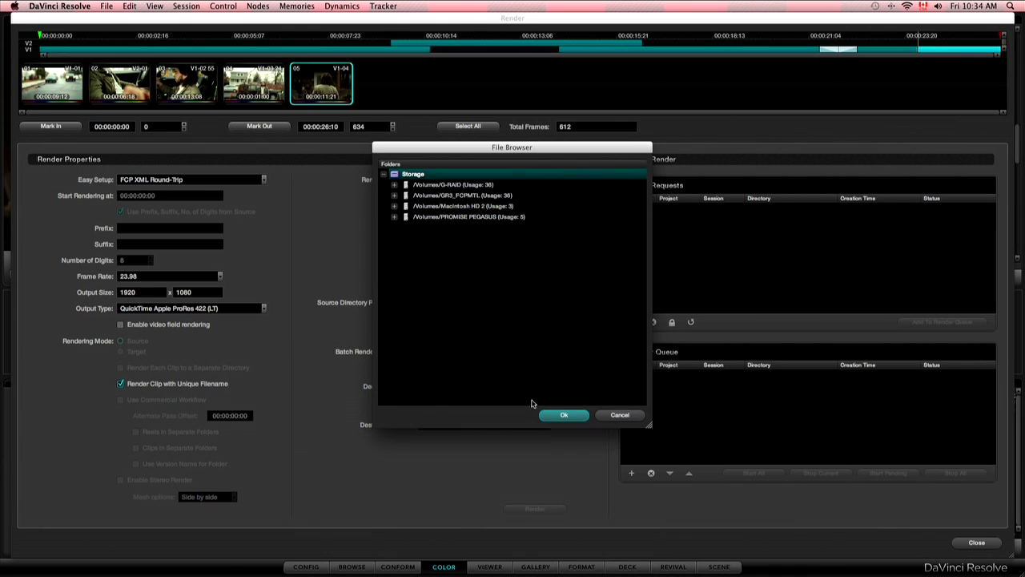
{"action": "double_click", "coordinate": [487, 220]}
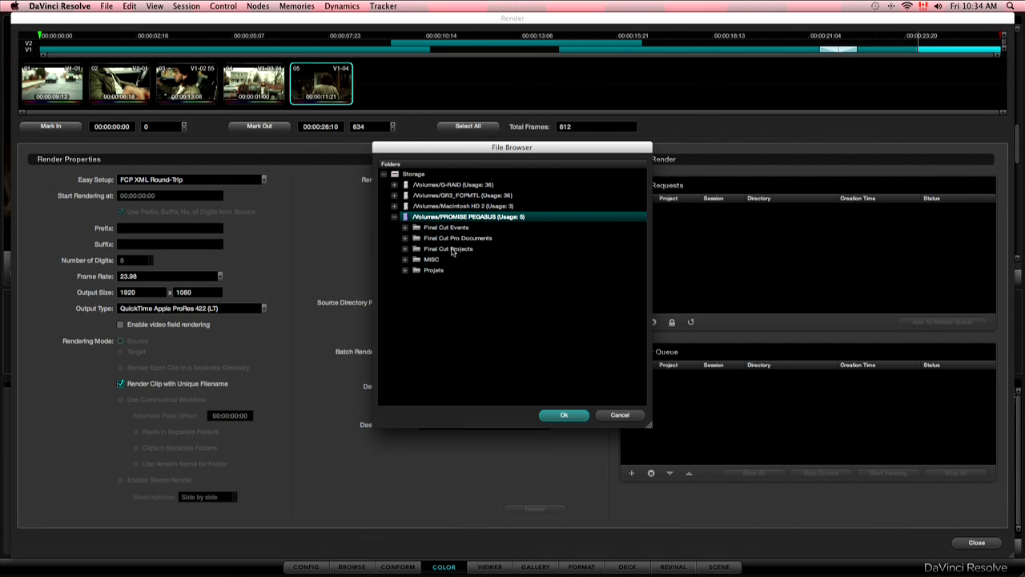
{"action": "double_click", "coordinate": [432, 271]}
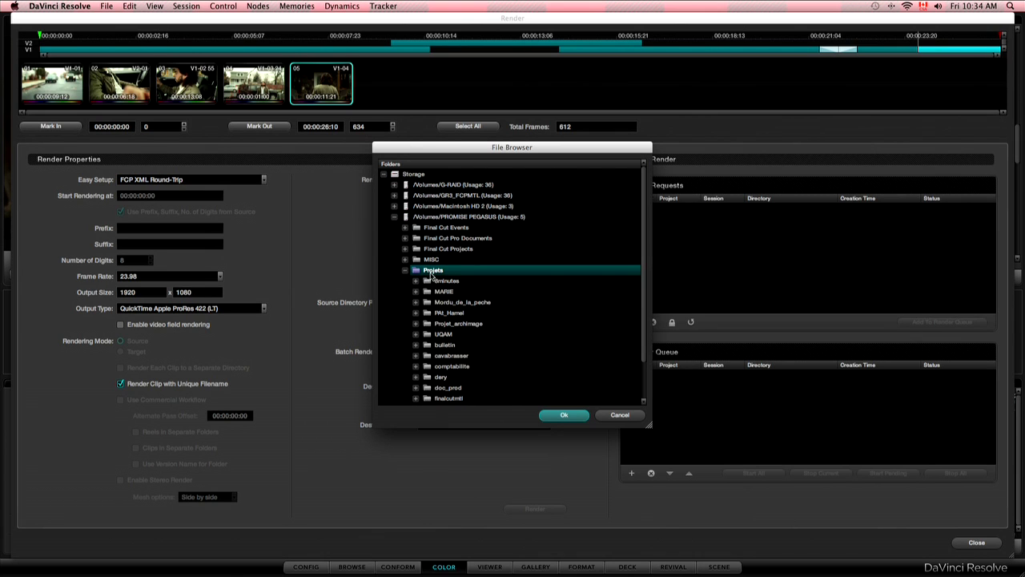
{"action": "scroll", "coordinate": [439, 370], "scroll_direction": "down", "scroll_amount": 2}
{"action": "double_click", "coordinate": [445, 389]}
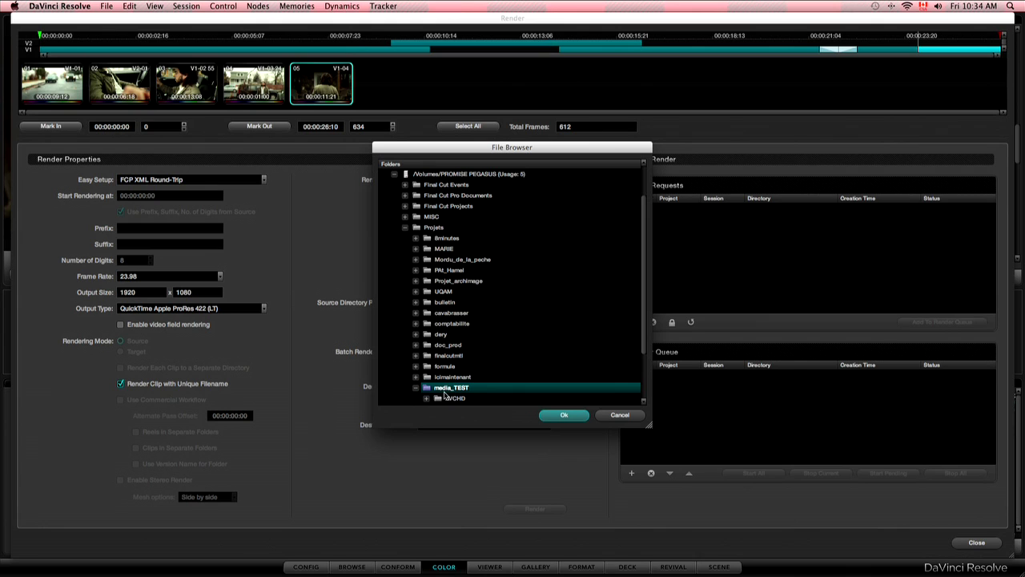
{"action": "scroll", "coordinate": [484, 396], "scroll_direction": "down", "scroll_amount": 3}
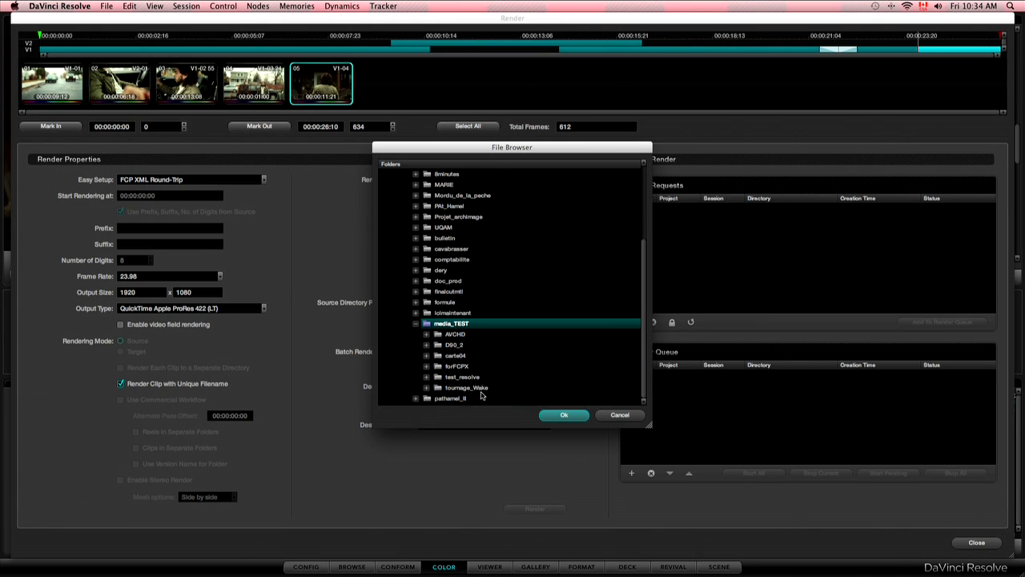
{"action": "left_click", "coordinate": [464, 377]}
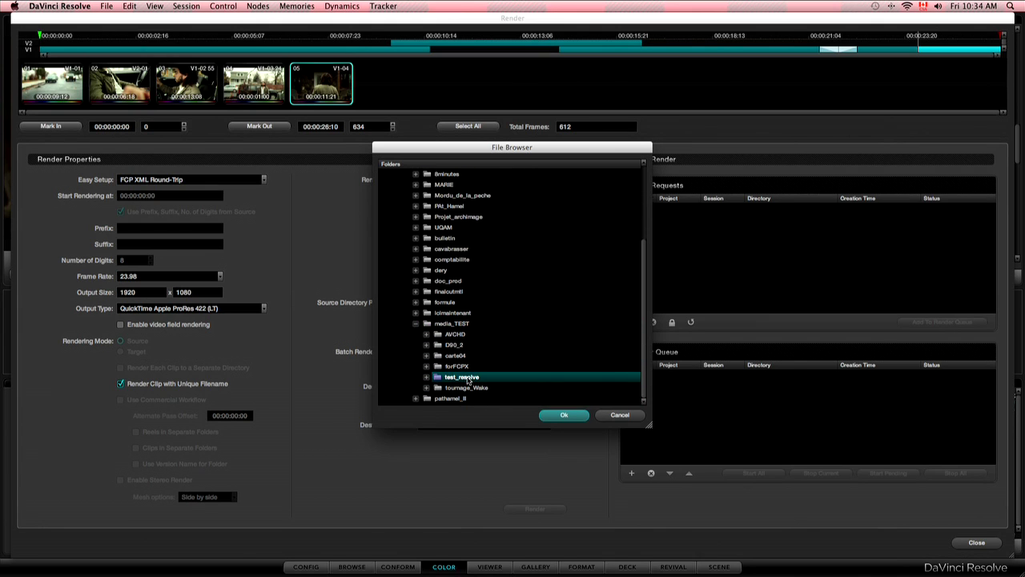
{"action": "left_click", "coordinate": [556, 417]}
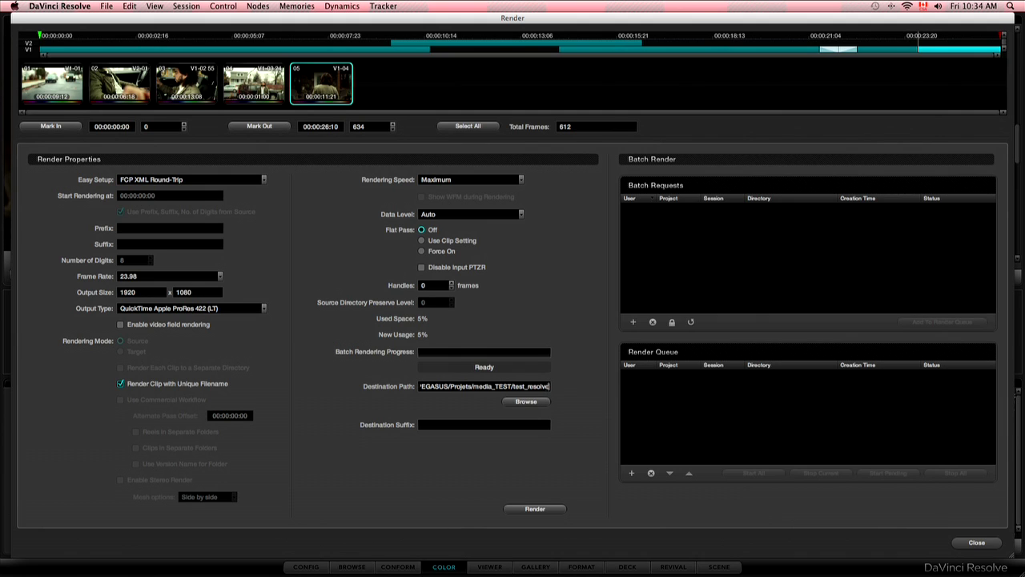
{"action": "type", "text": "/"}
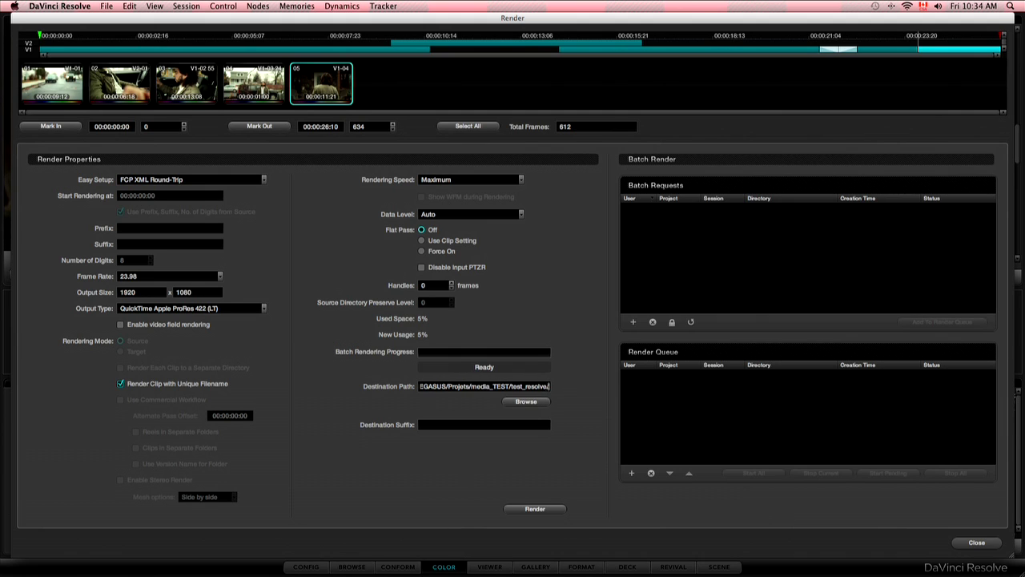
{"action": "type", "text": "renders"}
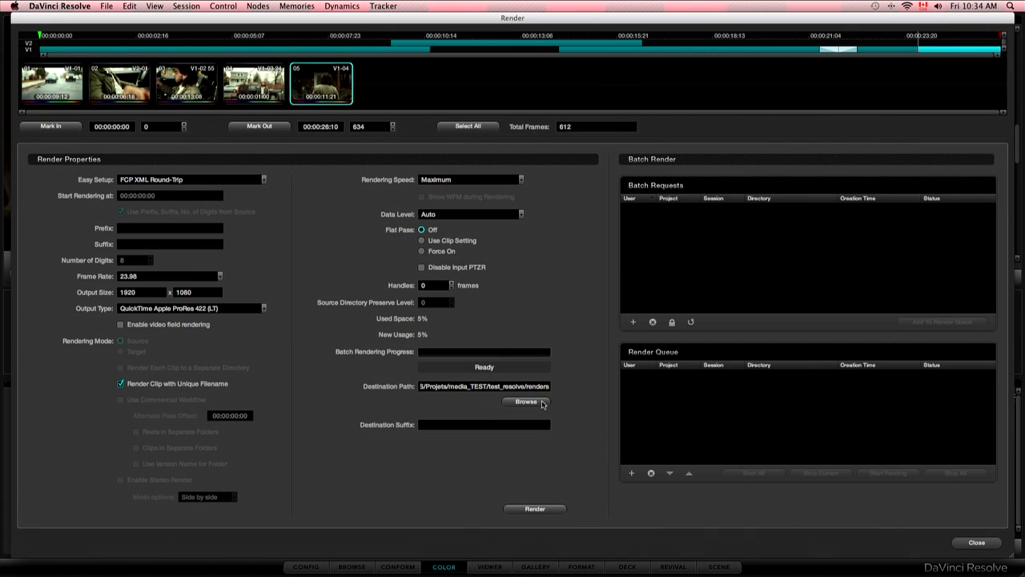
{"action": "left_click", "coordinate": [533, 402]}
Render all 612 frames as ProRes 422 (LT) into media_TEST/test_resolve/renders
{"action": "left_click", "coordinate": [537, 509]}
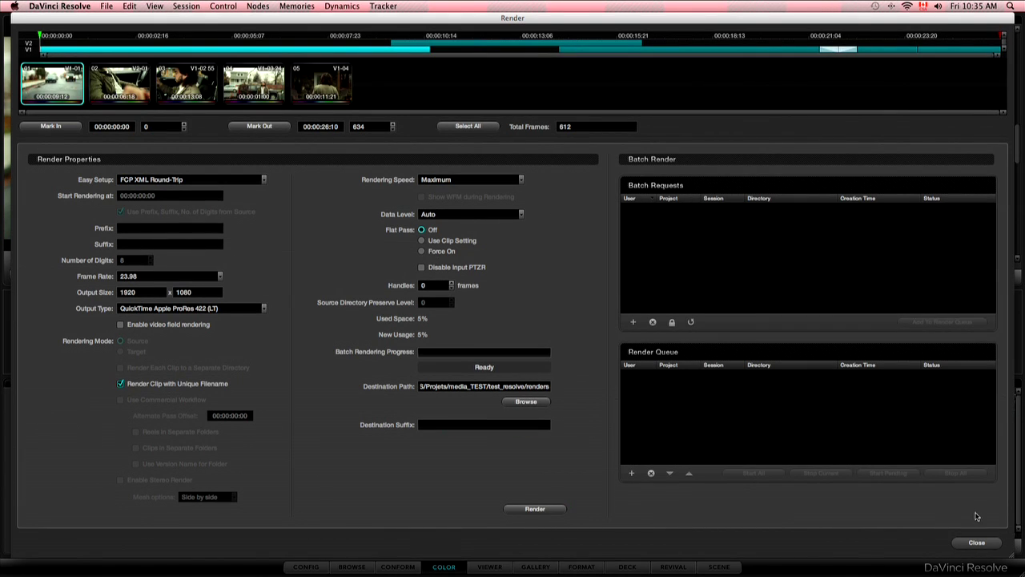
Export test_resolve81 from the Conform page as test_resolve81 (Resolve).fcpxml into test_resolve, then quit Resolve
{"action": "left_click", "coordinate": [978, 542]}
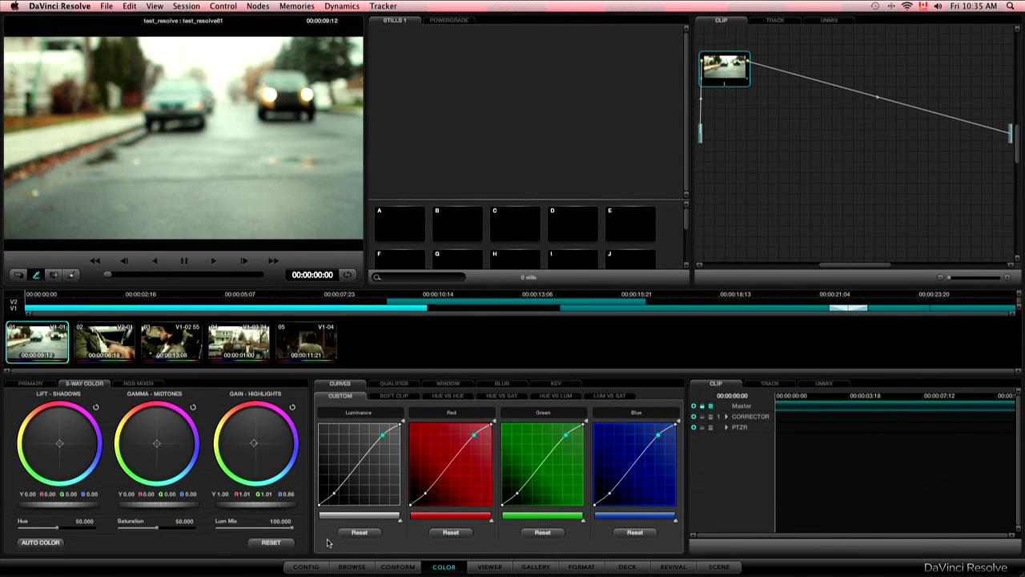
{"action": "left_click", "coordinate": [393, 567]}
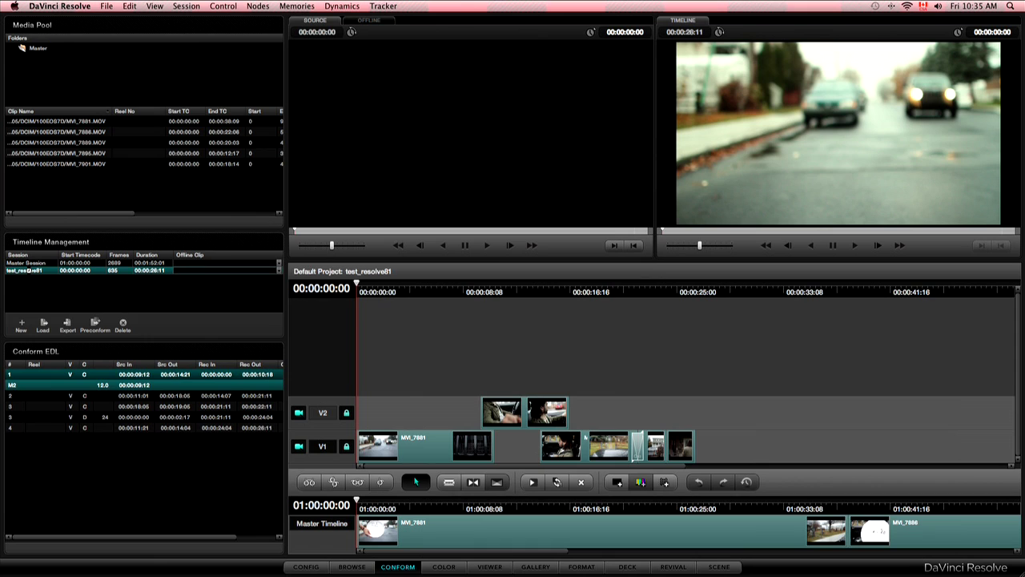
{"action": "left_click", "coordinate": [31, 264]}
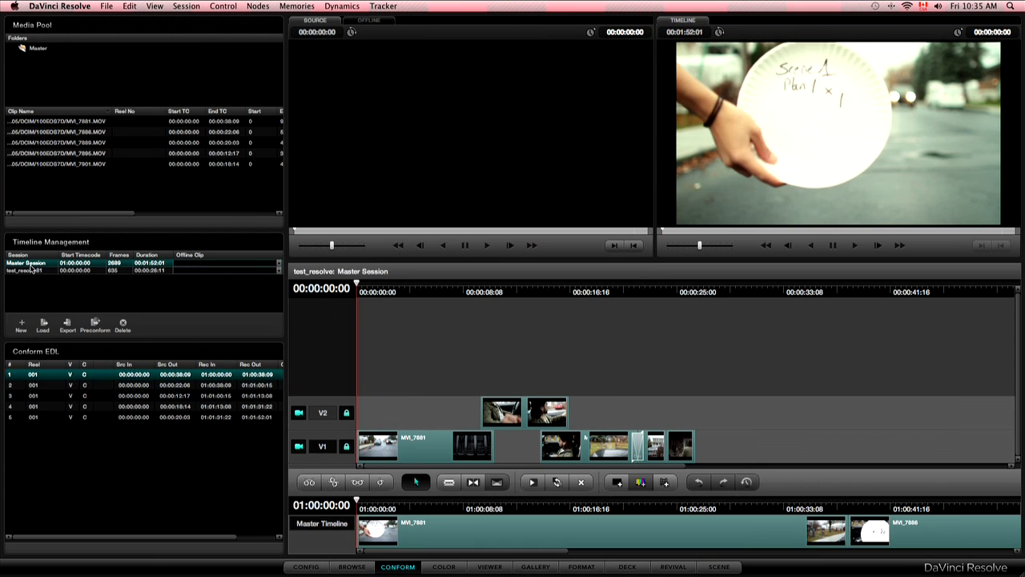
{"action": "left_click", "coordinate": [31, 270]}
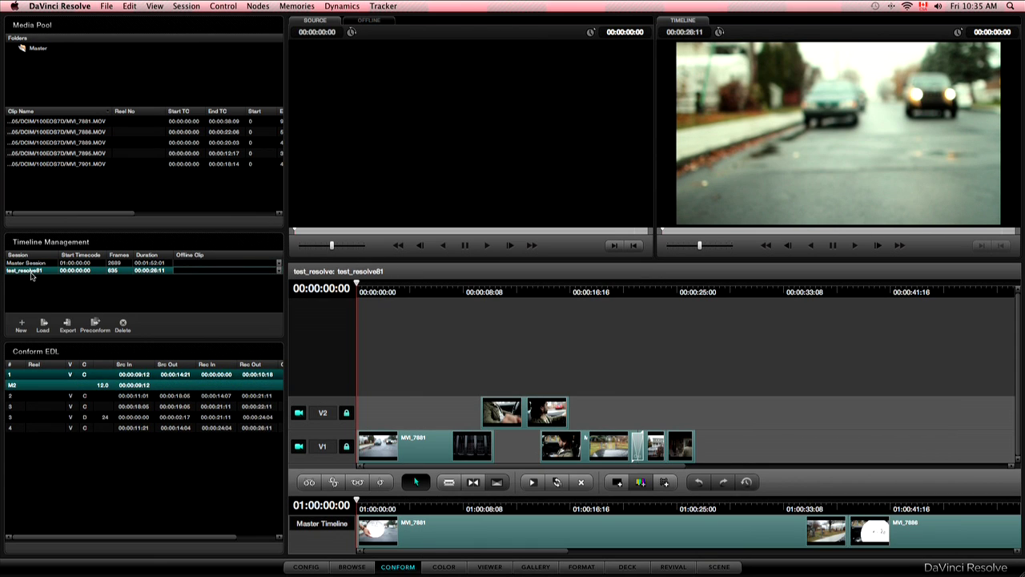
{"action": "left_click", "coordinate": [66, 325]}
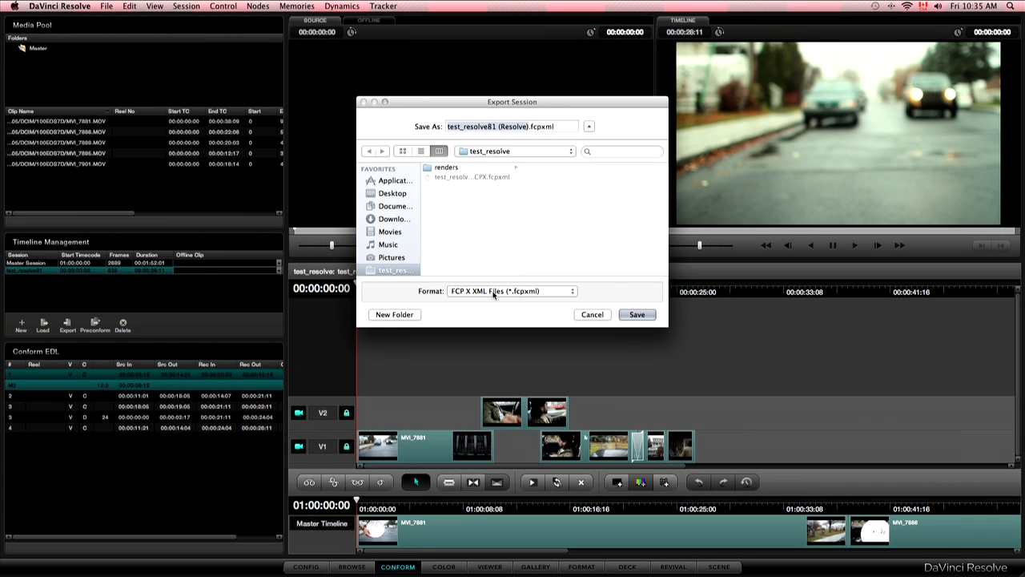
{"action": "left_click", "coordinate": [641, 317]}
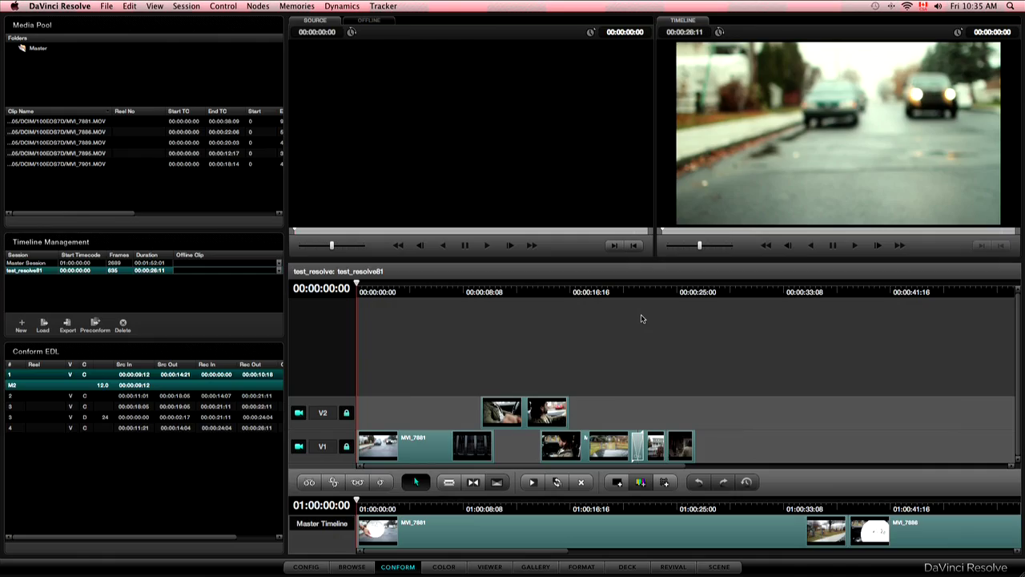
{"action": "key", "text": "super+q"}
Launch Final Cut Pro and import test_resolve81 (Resolve).fcpxml through File > Import > XML
{"action": "mouse_move", "coordinate": [545, 570]}
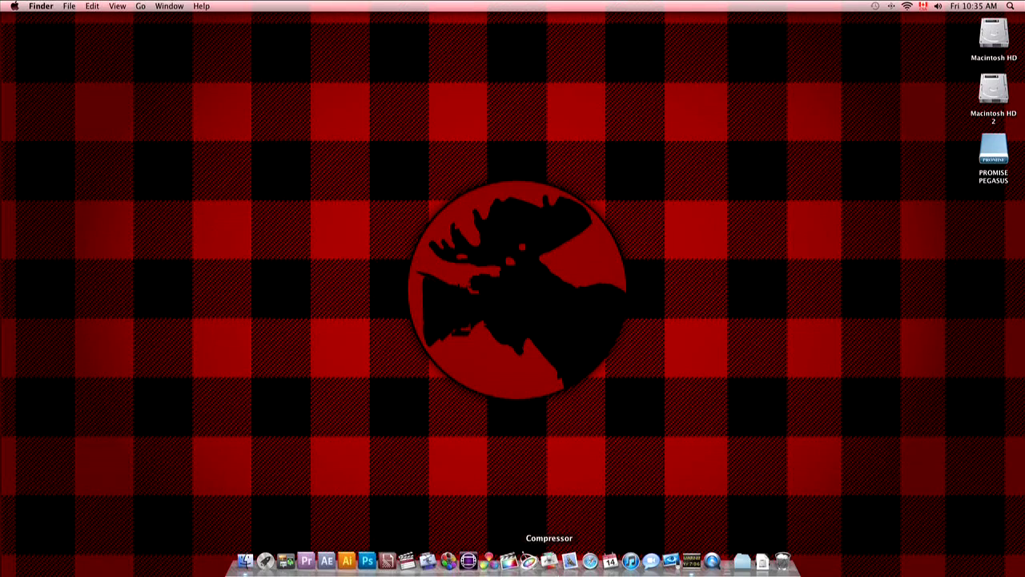
{"action": "left_click", "coordinate": [510, 564]}
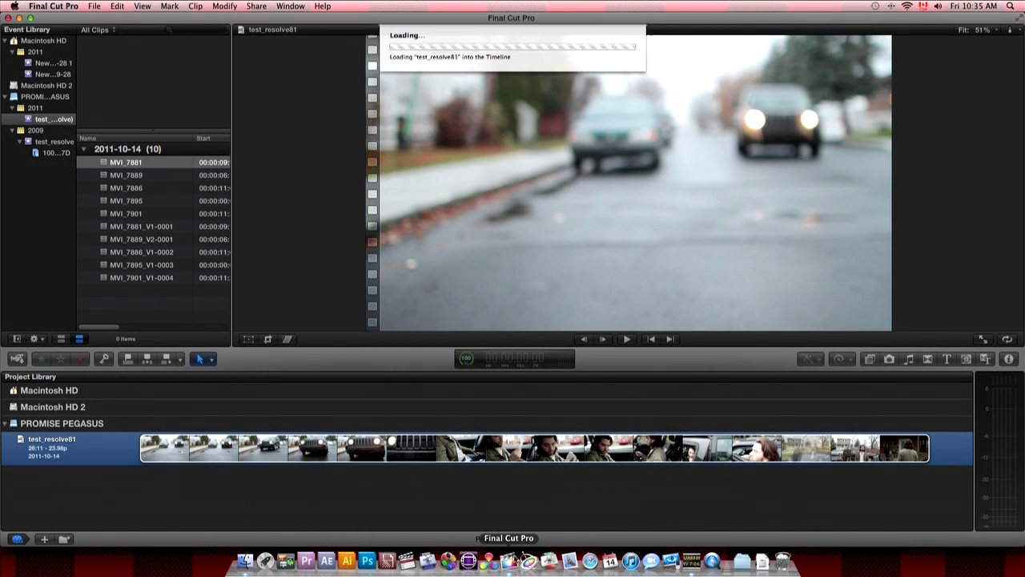
{"action": "left_click", "coordinate": [94, 5]}
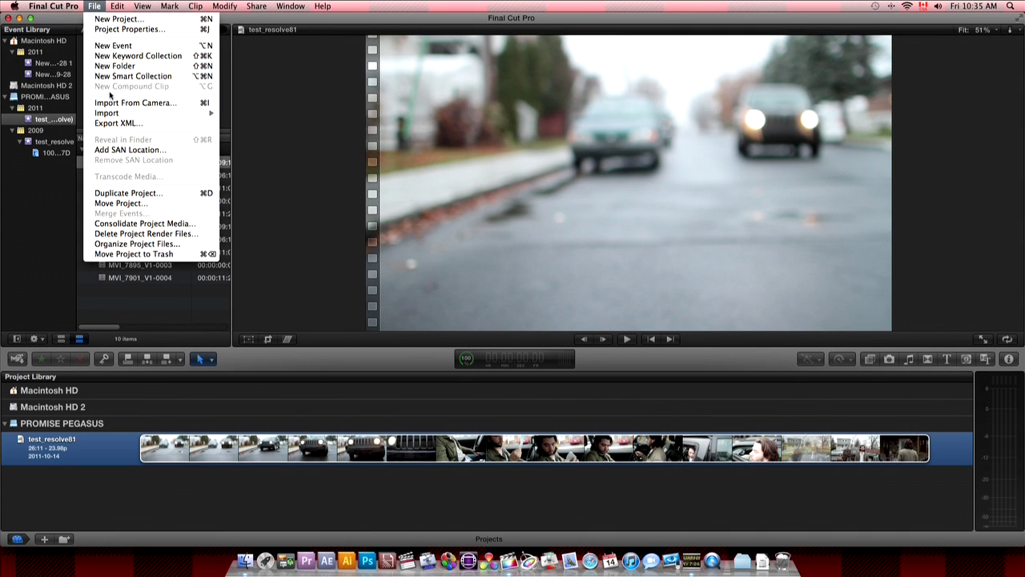
{"action": "mouse_move", "coordinate": [126, 117]}
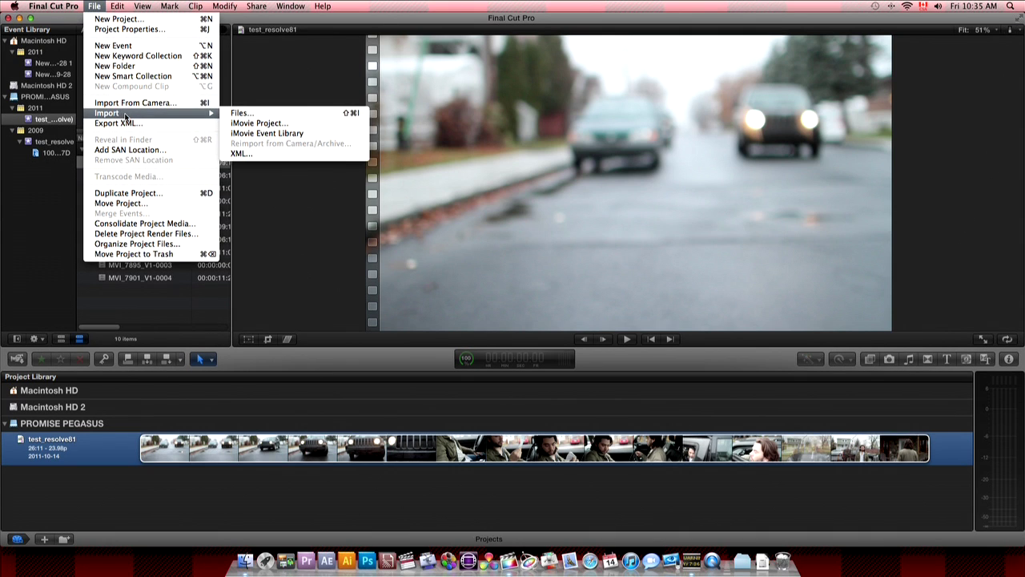
{"action": "left_click", "coordinate": [263, 158]}
{"action": "left_click", "coordinate": [492, 134]}
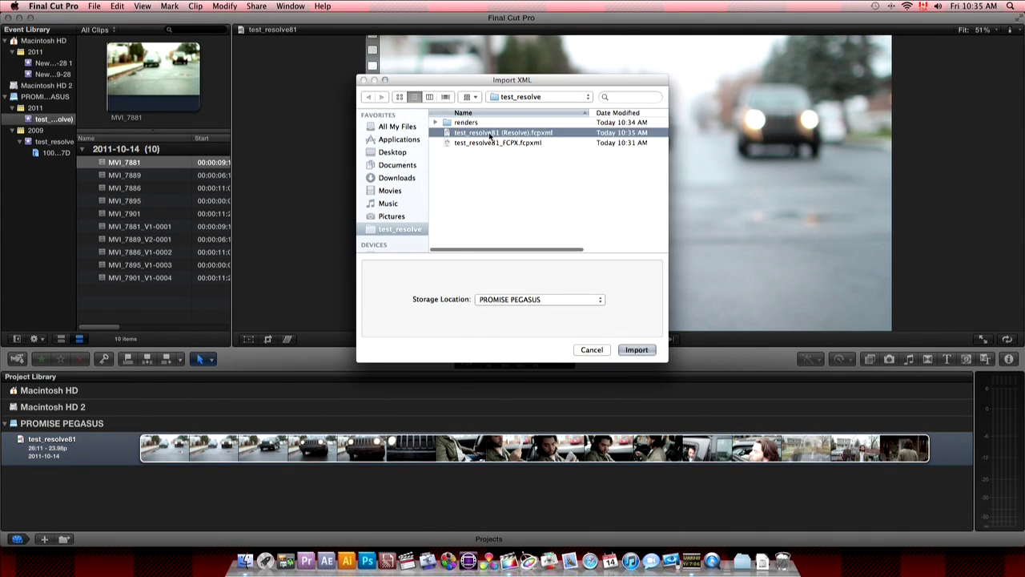
{"action": "left_click", "coordinate": [636, 350]}
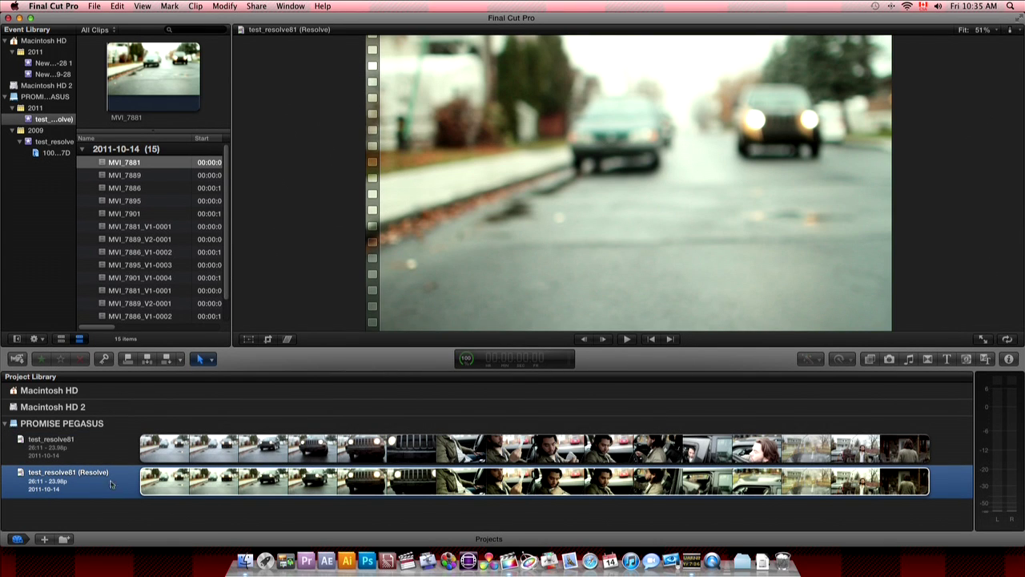
Open the test_resolve81 (Resolve) project and play it from the MVI_7881 clip
{"action": "double_click", "coordinate": [180, 483]}
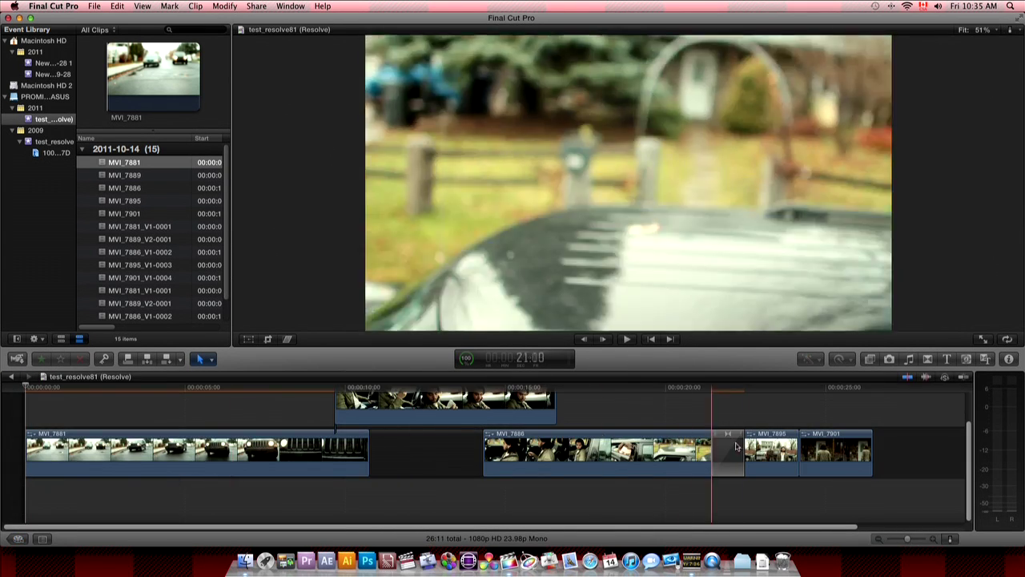
{"action": "left_click", "coordinate": [267, 457]}
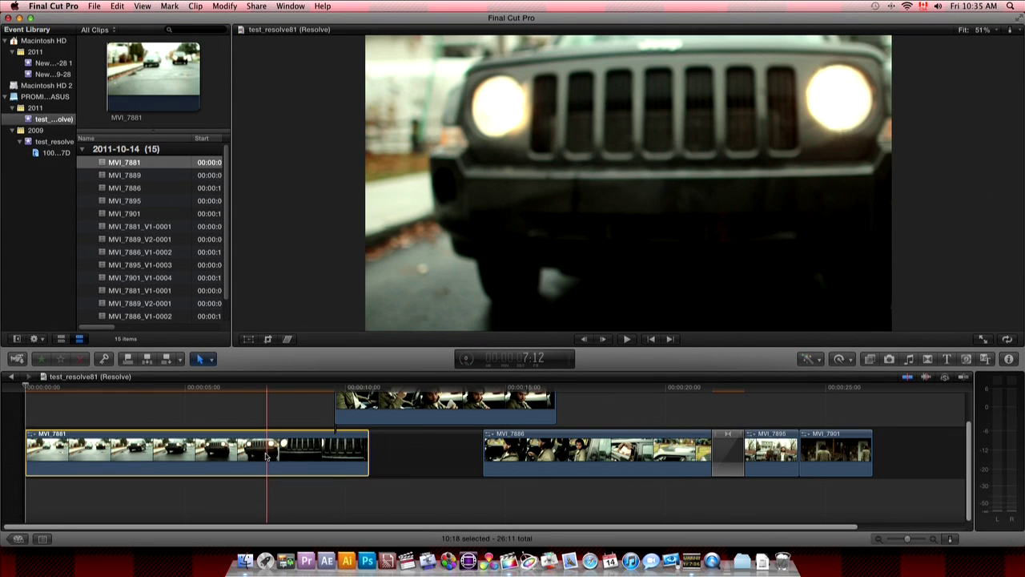
{"action": "key", "text": "space"}
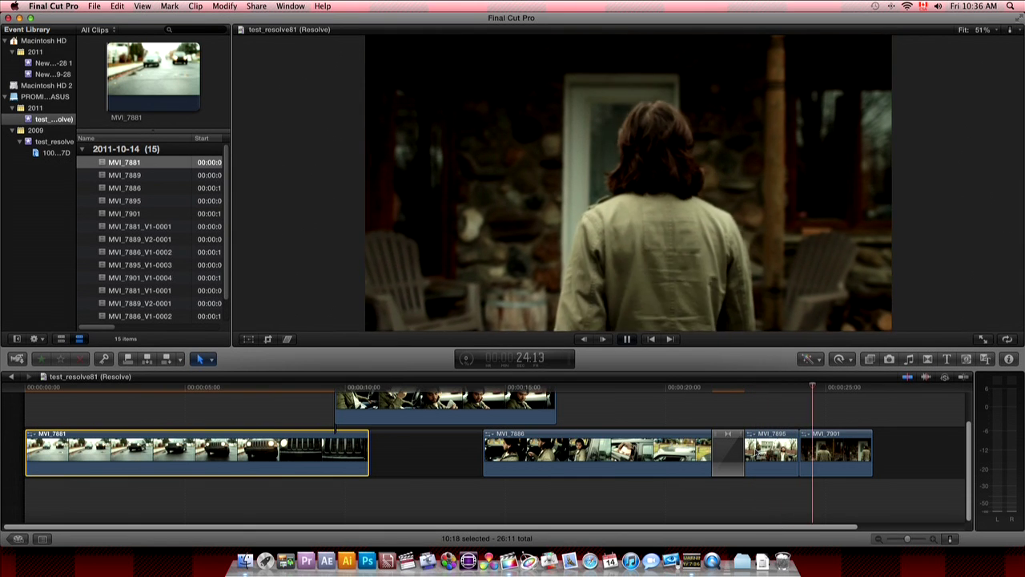
{"action": "key", "text": "space"}
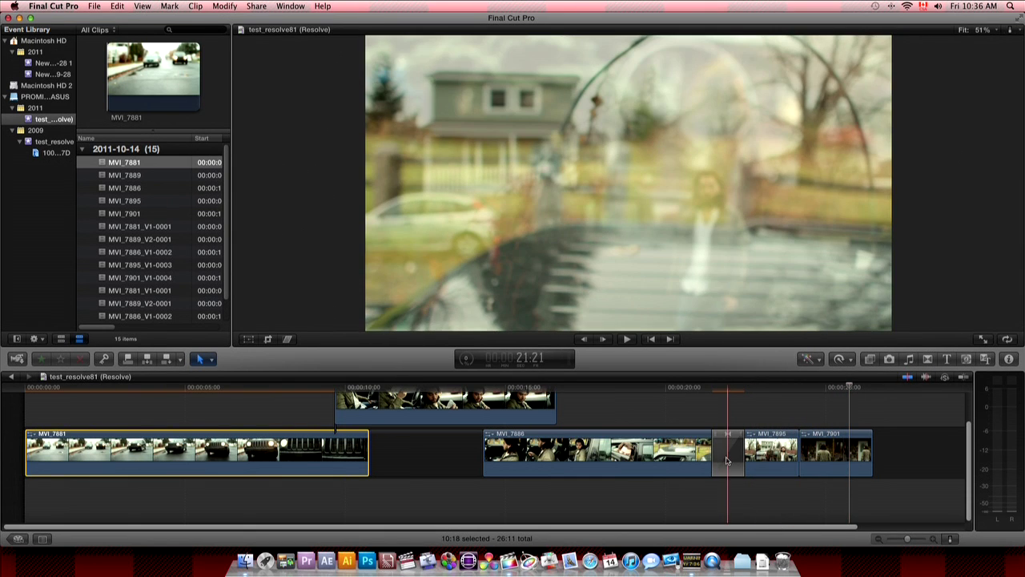
Check the transition and clips MVI_7895 and MVI_7901, playing the end and inspecting the dissolve in Precision Editor
{"action": "left_click", "coordinate": [728, 461]}
{"action": "left_click", "coordinate": [767, 456]}
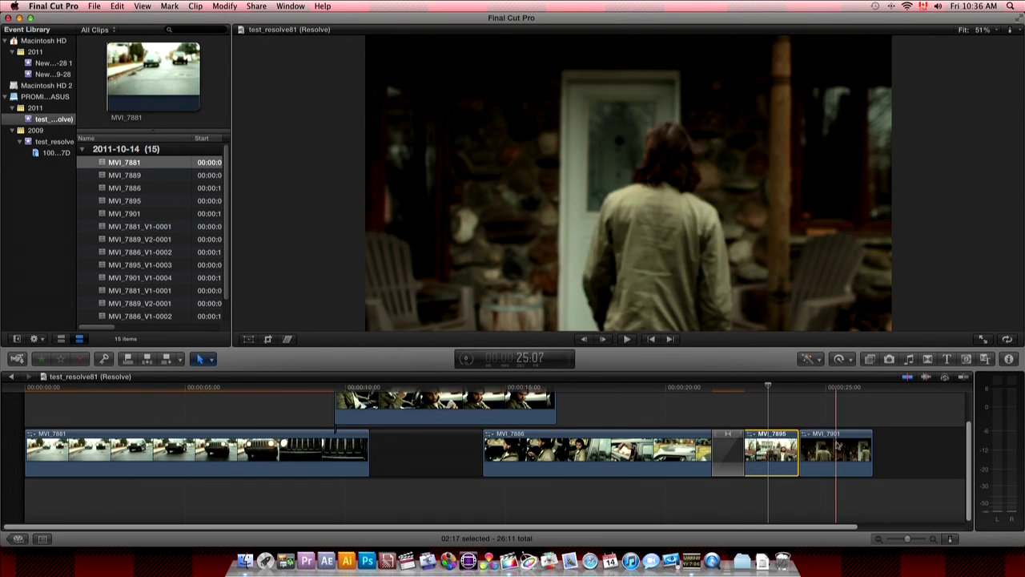
{"action": "left_click", "coordinate": [854, 447]}
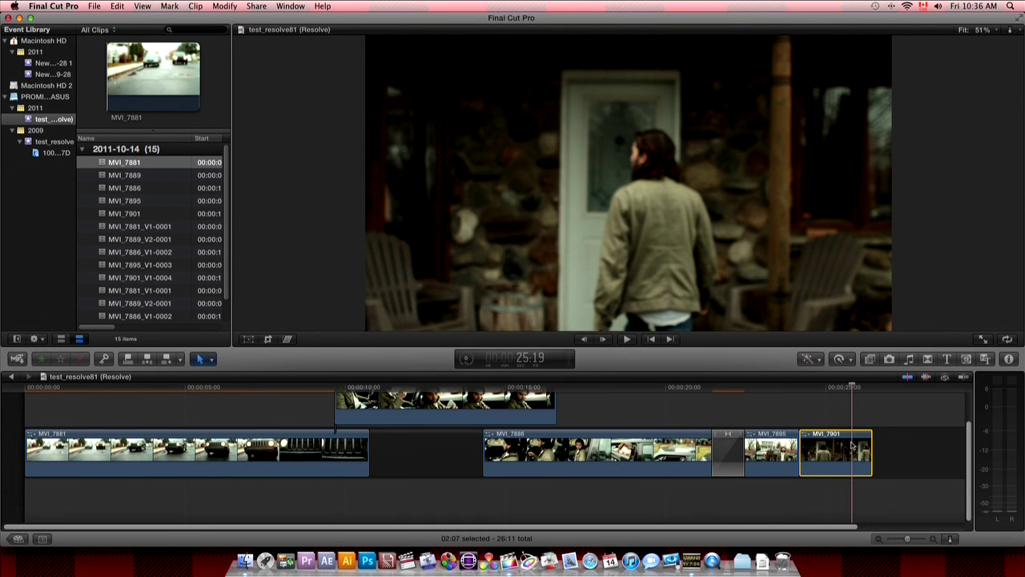
{"action": "key", "text": "space"}
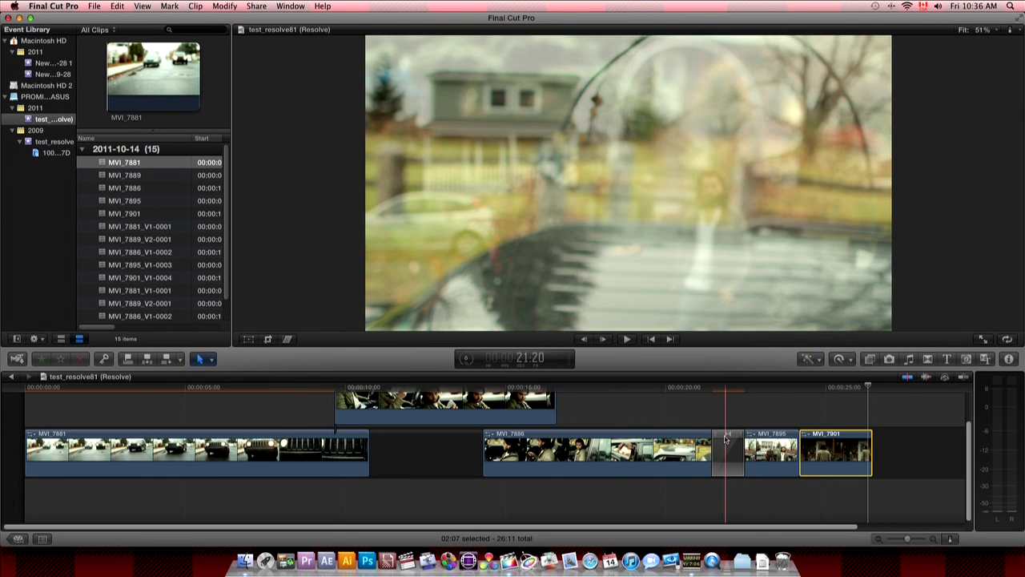
{"action": "double_click", "coordinate": [725, 439]}
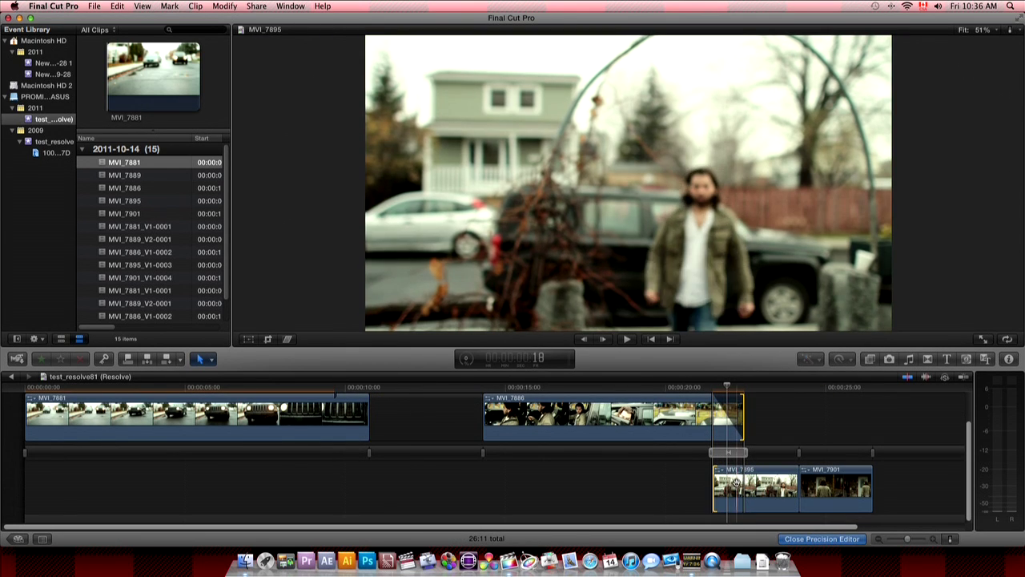
{"action": "key", "text": "Escape"}
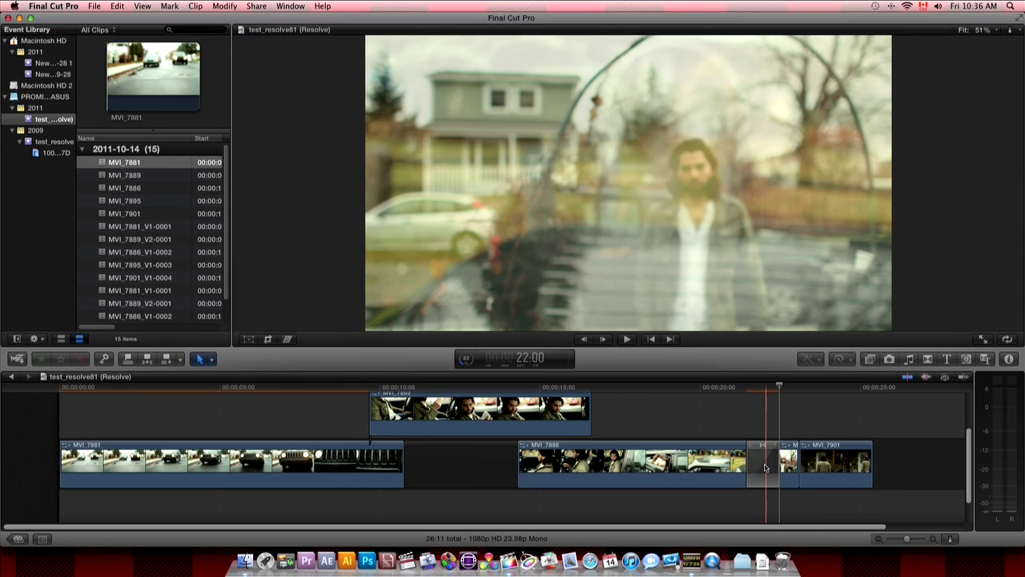
{"action": "key", "text": "super+h"}
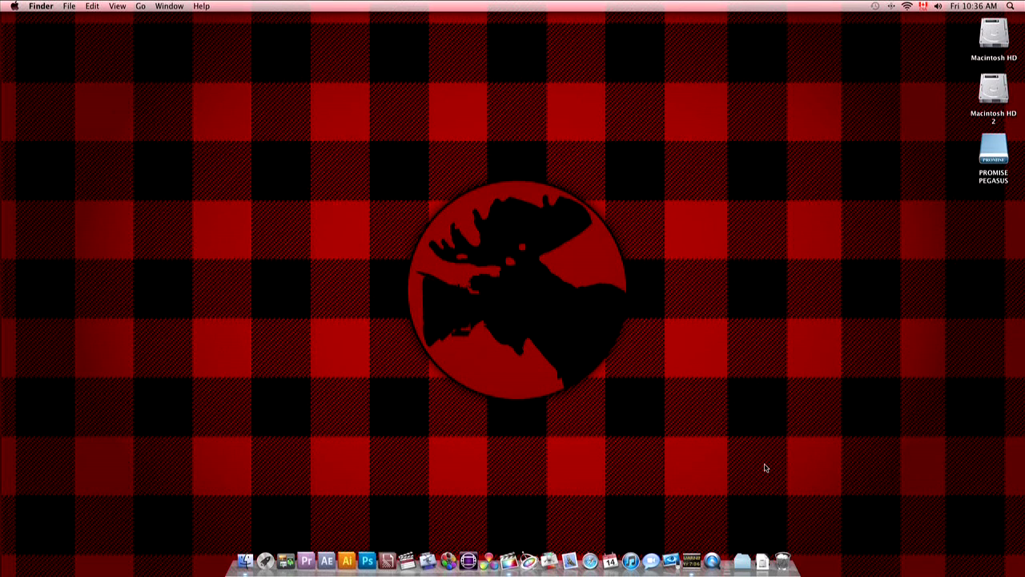